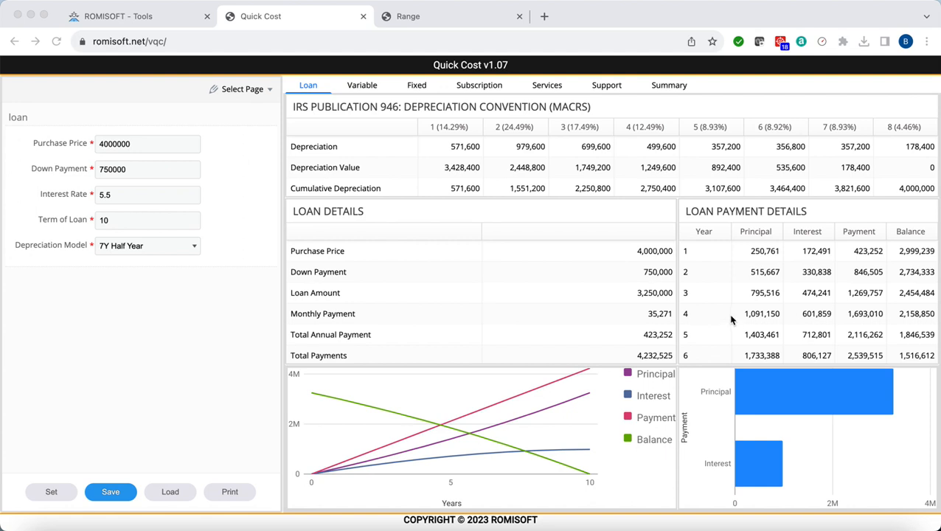
Examine the yearly loan payment details, the balance curve over the loan term, and the principal and interest chart.
{"action": "scroll", "coordinate": [732, 319], "scroll_direction": "down", "scroll_amount": 3}
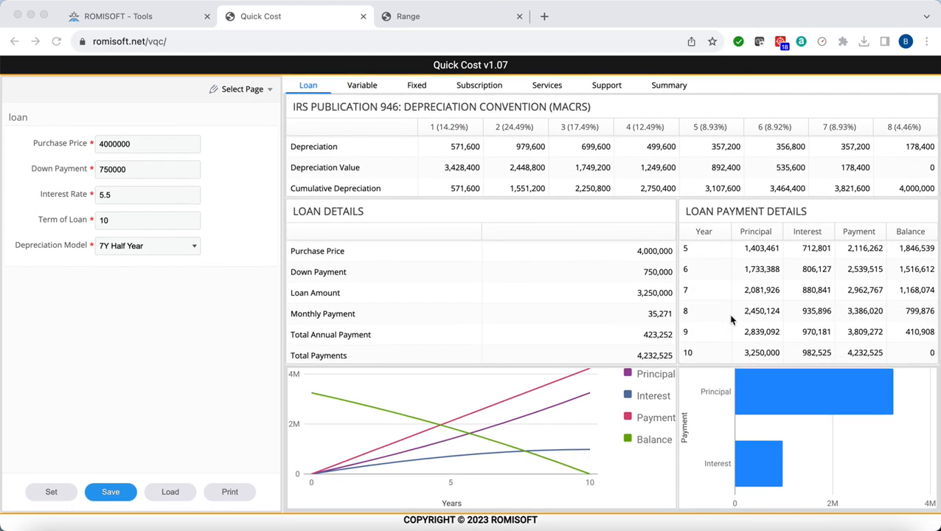
{"action": "scroll", "coordinate": [732, 320], "scroll_direction": "up", "scroll_amount": 3}
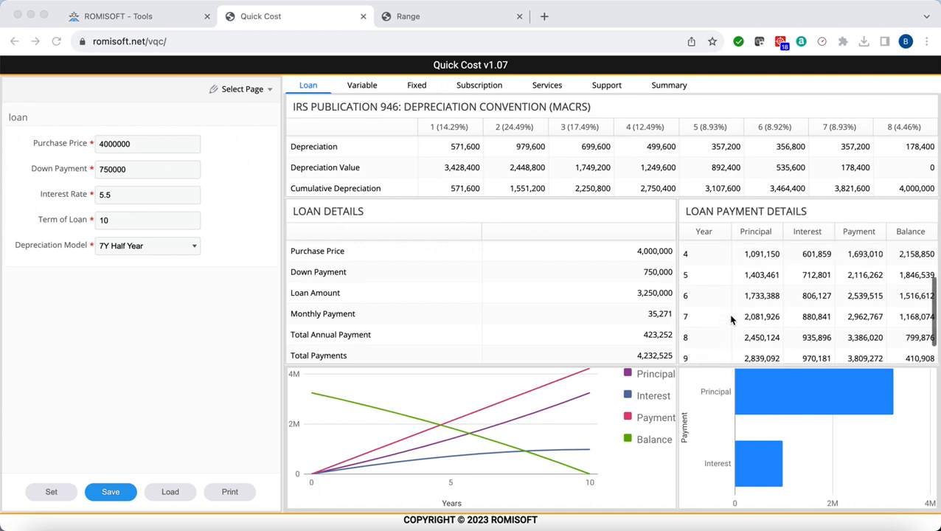
{"action": "scroll", "coordinate": [731, 319], "scroll_direction": "down", "scroll_amount": 3}
{"action": "scroll", "coordinate": [731, 320], "scroll_direction": "up", "scroll_amount": 3}
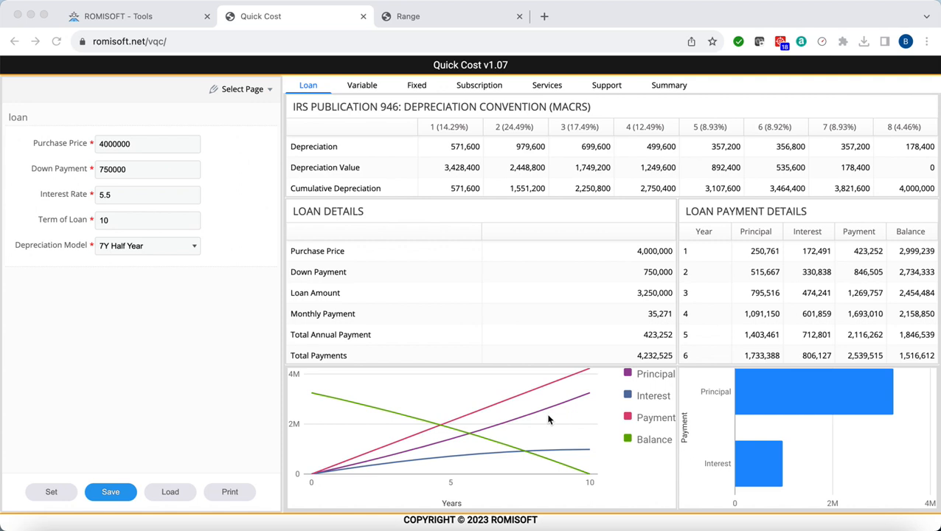
{"action": "left_click", "coordinate": [324, 400]}
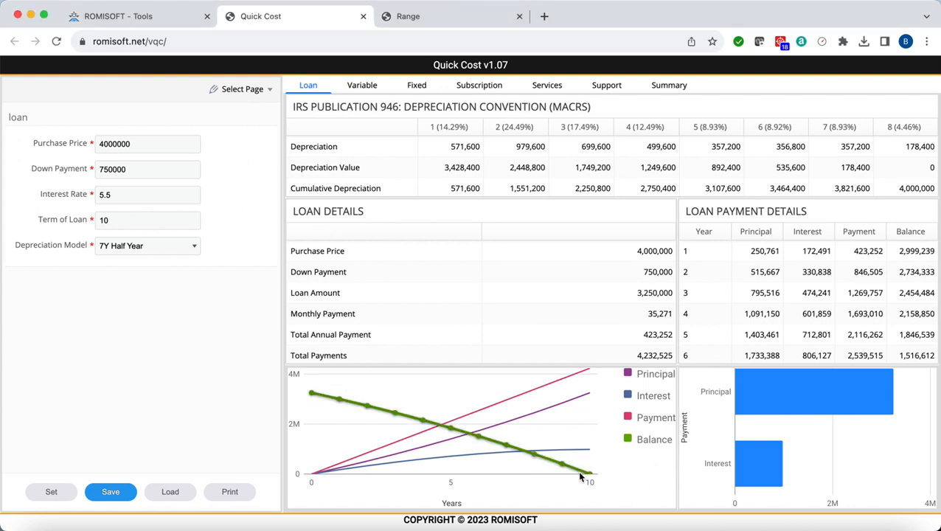
{"action": "mouse_move", "coordinate": [589, 476]}
{"action": "mouse_move", "coordinate": [312, 396]}
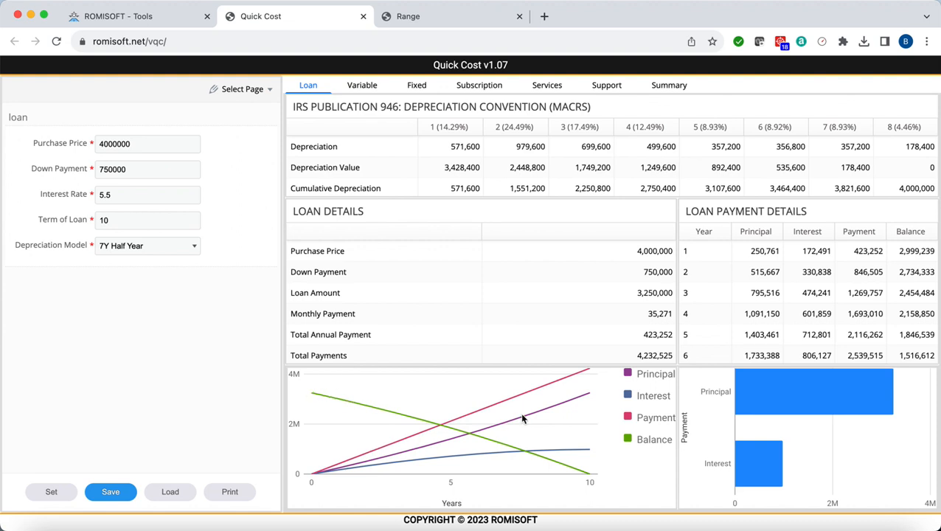
{"action": "mouse_move", "coordinate": [763, 395]}
Load the 1948 Navion 205 (S43:09/2023) example aircraft.
{"action": "left_click", "coordinate": [255, 90]}
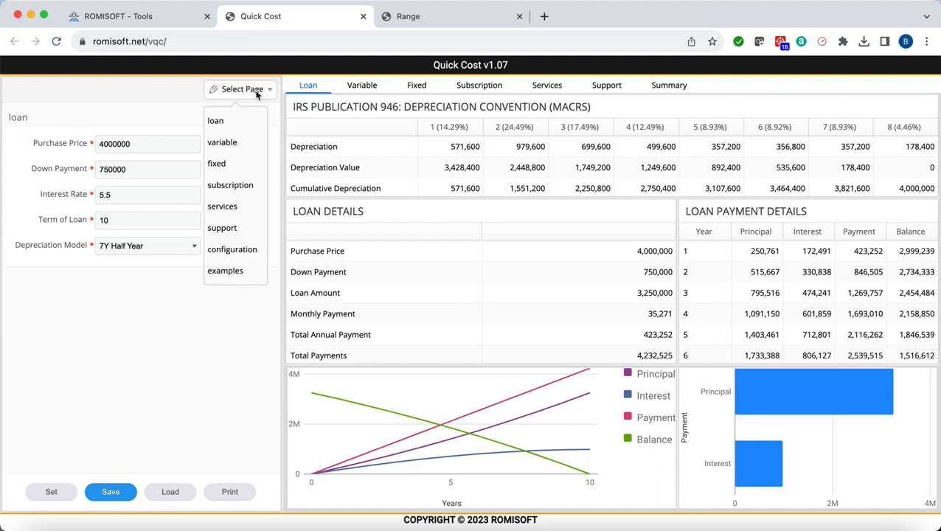
{"action": "left_click", "coordinate": [233, 271]}
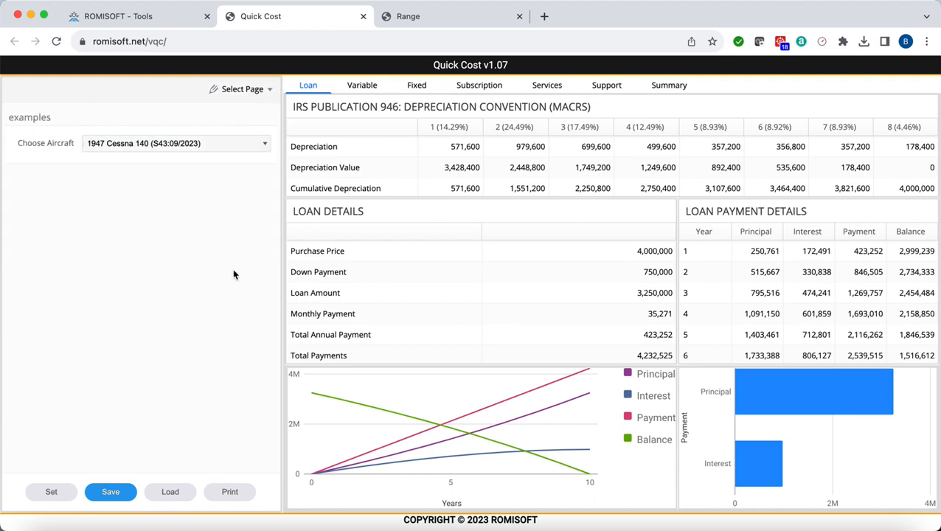
{"action": "left_click", "coordinate": [239, 143]}
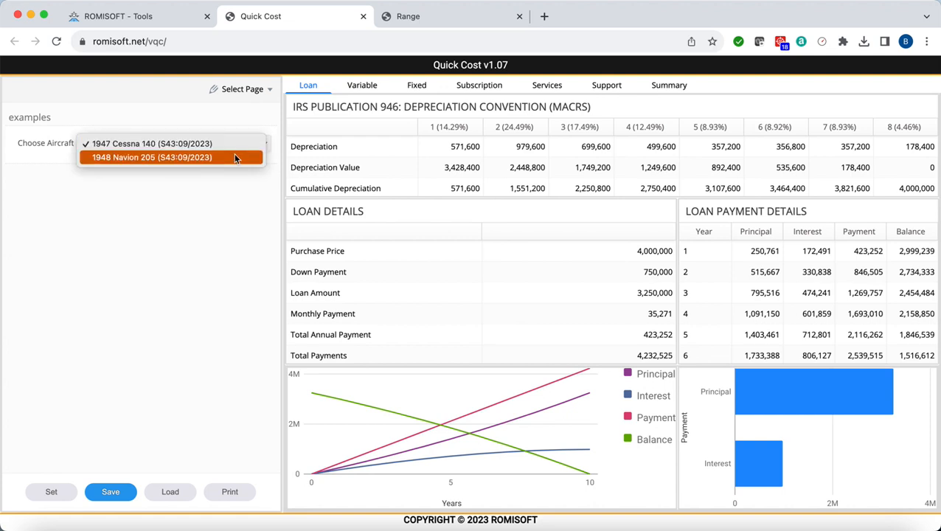
{"action": "left_click", "coordinate": [176, 159]}
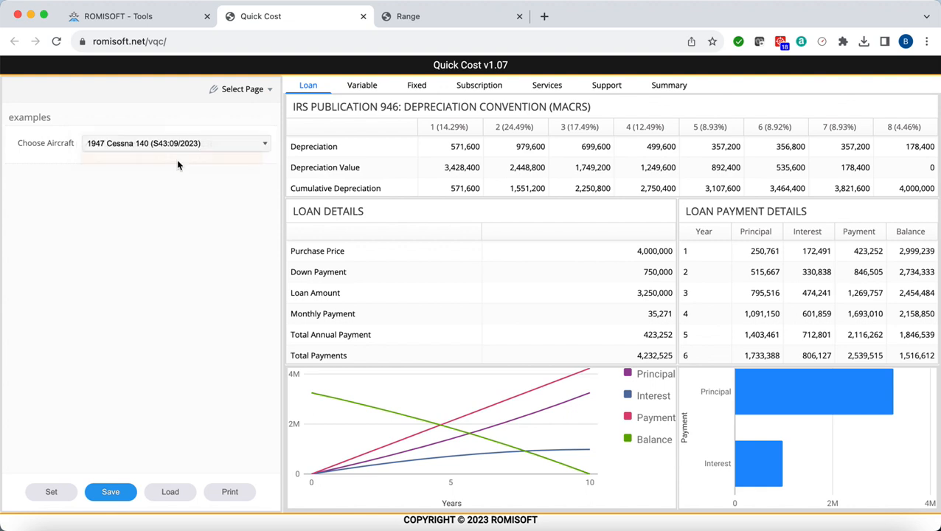
{"action": "left_click", "coordinate": [168, 492]}
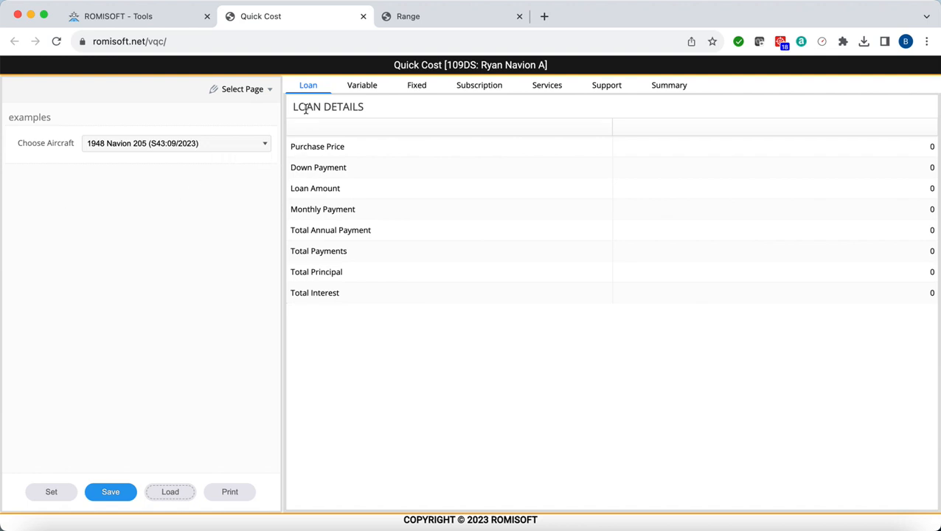
Review the example's loan page and its variable cost inputs for fuel cost, fuel consumed and flight hours.
{"action": "left_click", "coordinate": [265, 90]}
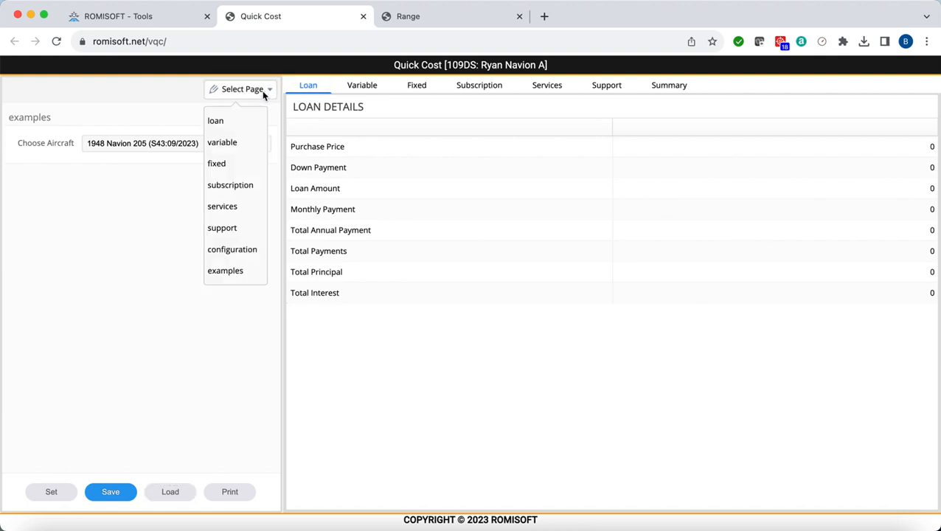
{"action": "left_click", "coordinate": [239, 123]}
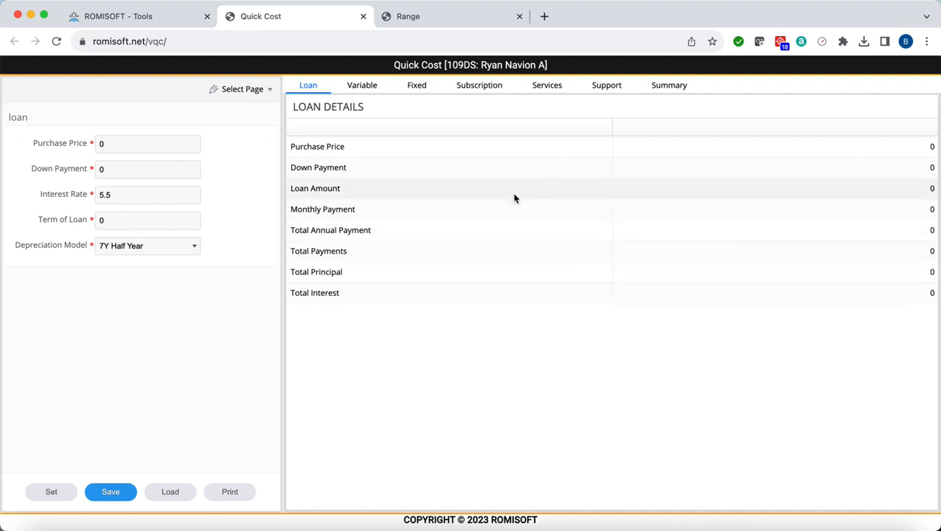
{"action": "left_click", "coordinate": [360, 87]}
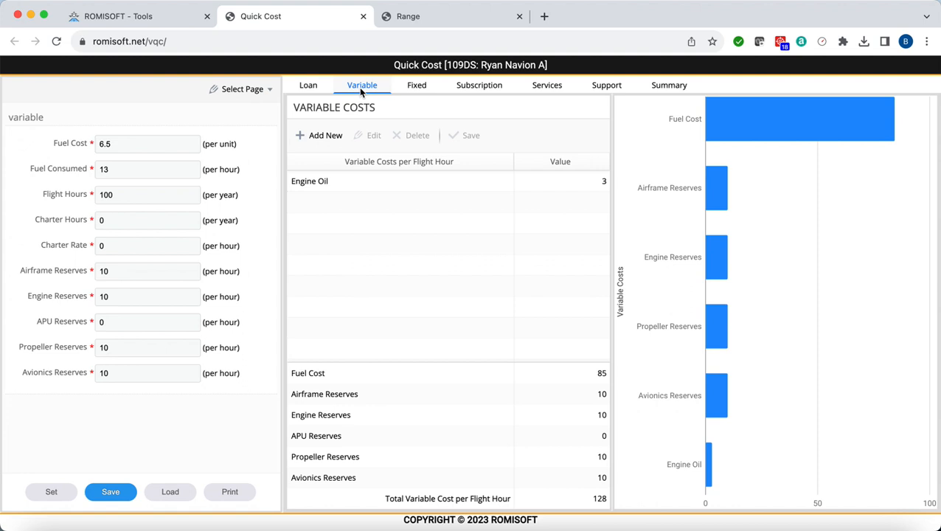
{"action": "left_click", "coordinate": [137, 145]}
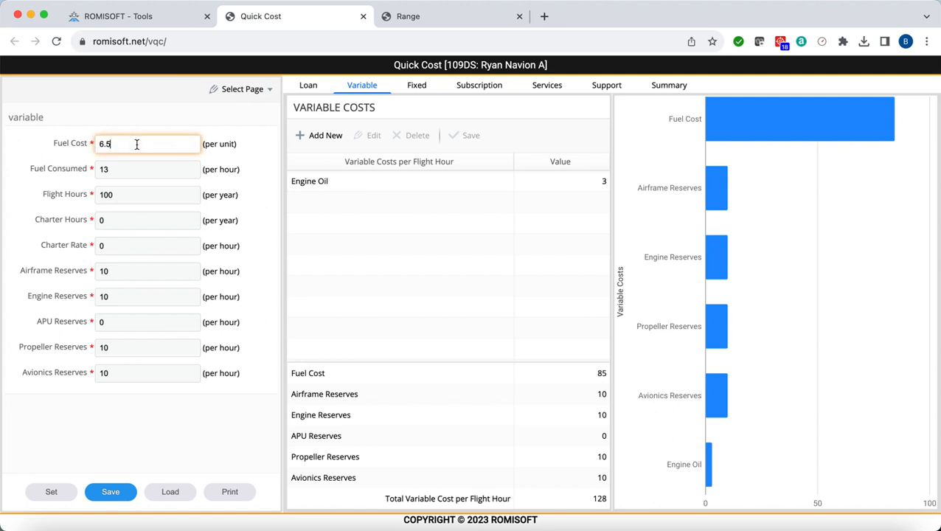
{"action": "left_click", "coordinate": [125, 165]}
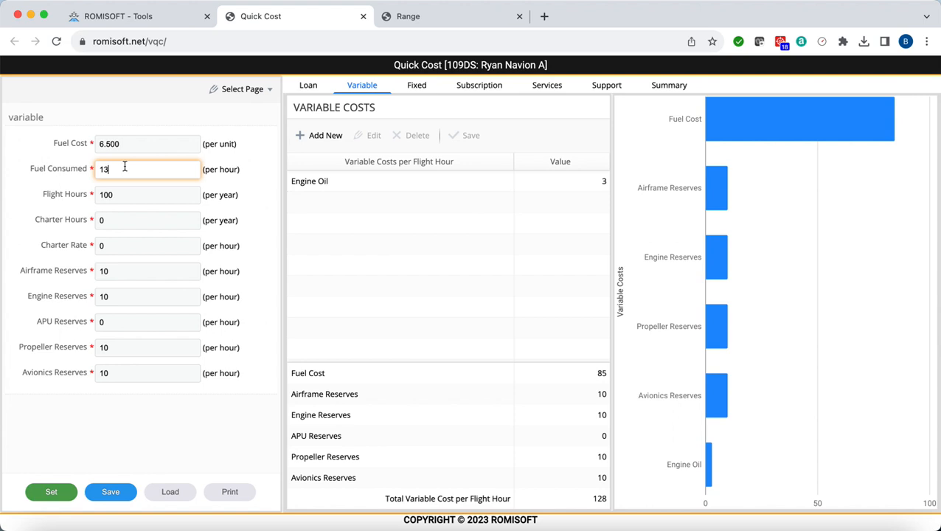
{"action": "left_click", "coordinate": [124, 193]}
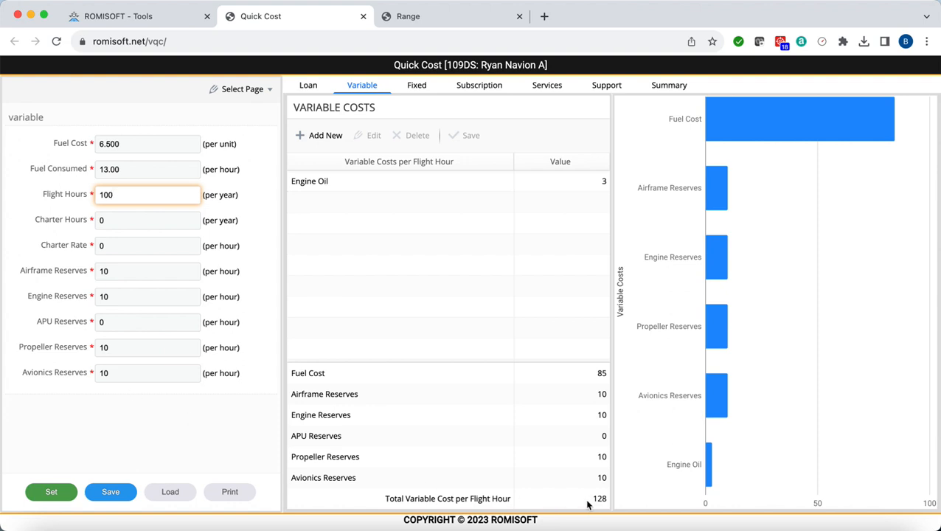
Set the variable fuel cost to 5.9 per unit.
{"action": "left_click", "coordinate": [108, 145]}
{"action": "double_click", "coordinate": [108, 145]}
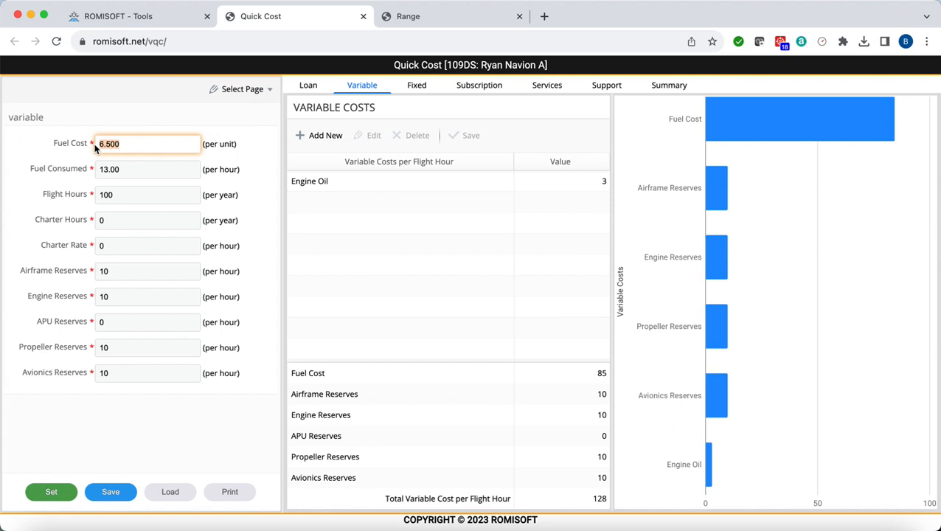
{"action": "type", "text": "5.9"}
{"action": "key", "text": "Tab"}
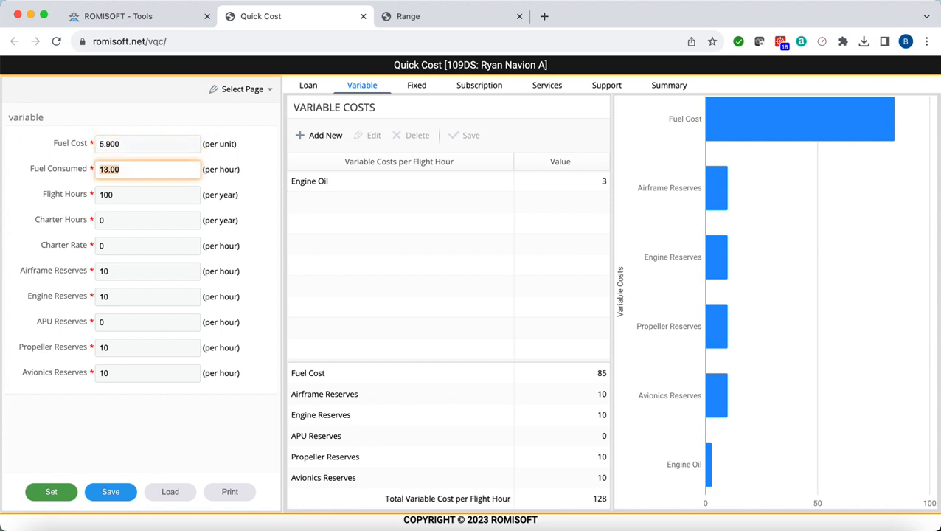
Set the fuel consumed to 12 per hour and apply the changed variable cost inputs.
{"action": "left_click", "coordinate": [109, 174]}
{"action": "key", "text": "BackSpace"}
{"action": "type", "text": "2"}
{"action": "key", "text": "Tab"}
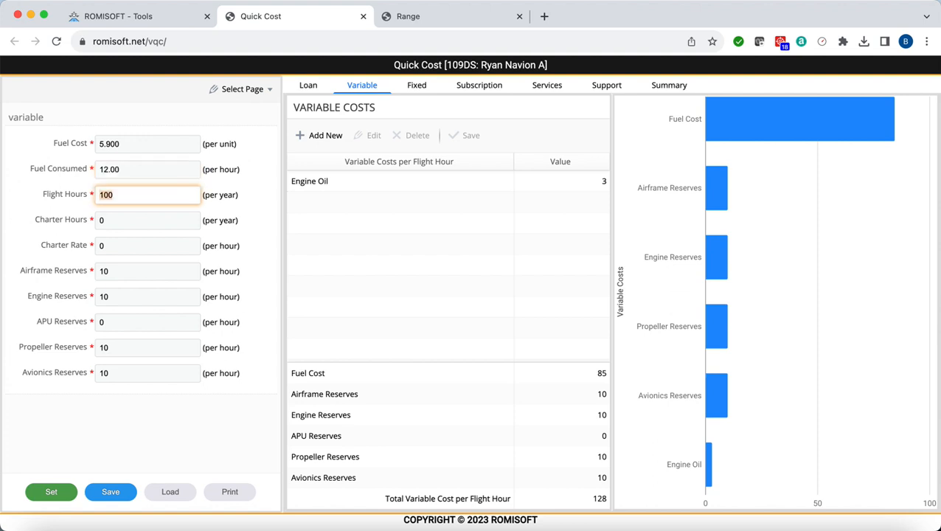
{"action": "left_click", "coordinate": [76, 425]}
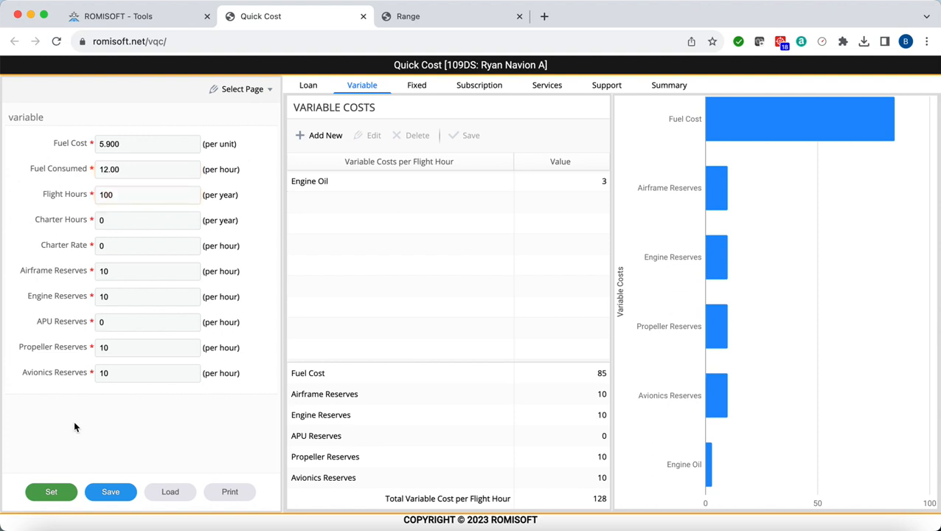
{"action": "left_click", "coordinate": [50, 492]}
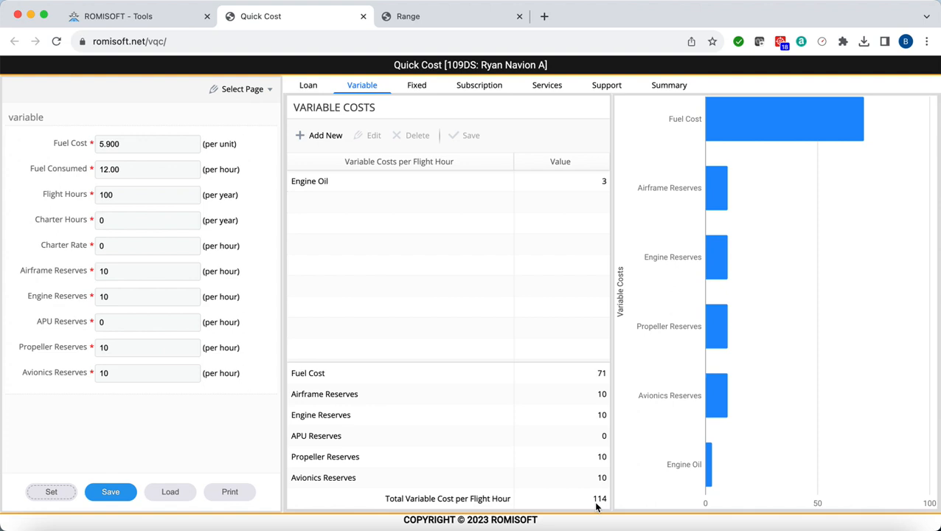
Inspect the per-hour values of the bars in the variable costs chart.
{"action": "mouse_move", "coordinate": [828, 103]}
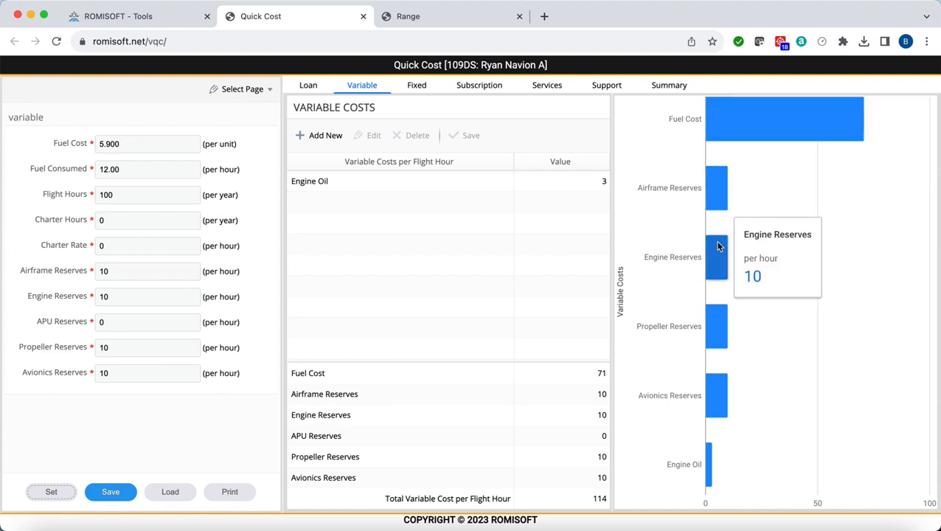
{"action": "mouse_move", "coordinate": [721, 339]}
{"action": "mouse_move", "coordinate": [704, 460]}
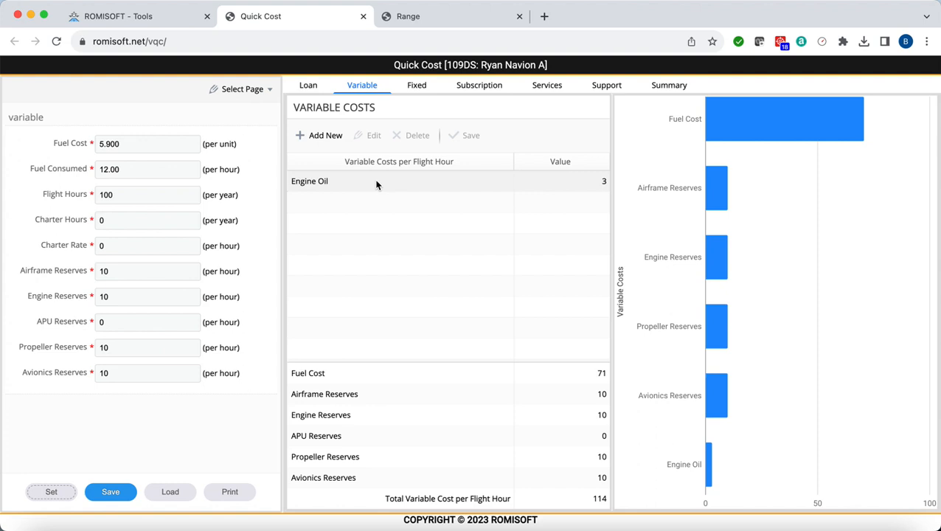
Review the basic annual fixed costs and inspect the annual inspection, hangar rent and liability insurance bars in their chart.
{"action": "left_click", "coordinate": [420, 87]}
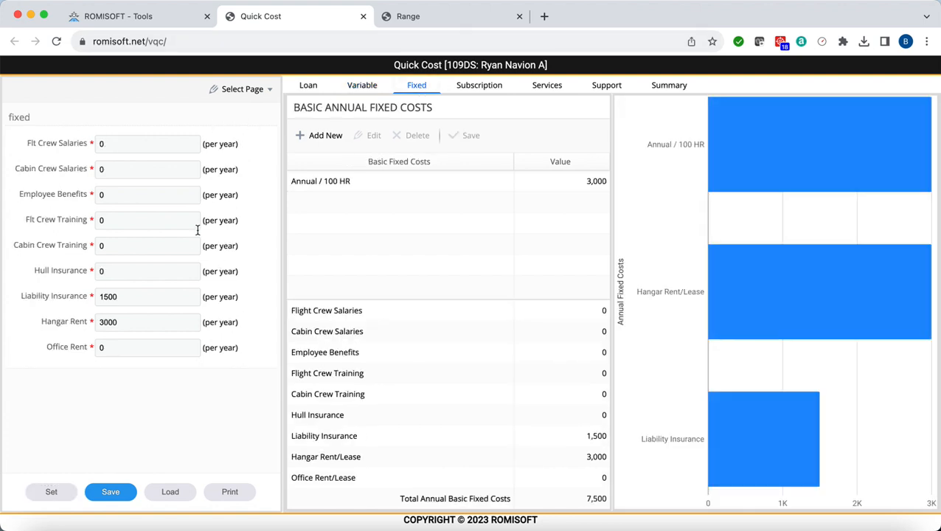
{"action": "left_click", "coordinate": [270, 92]}
{"action": "left_click", "coordinate": [269, 92]}
{"action": "mouse_move", "coordinate": [794, 170]}
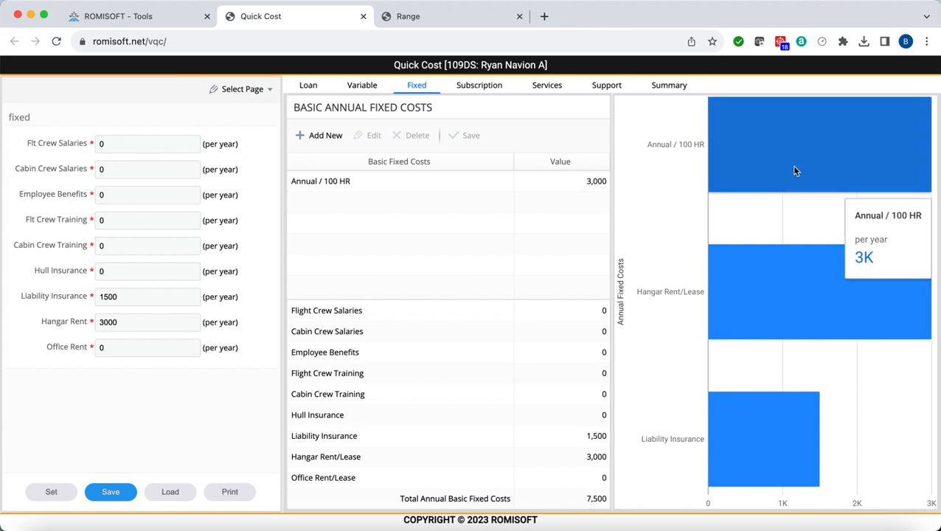
{"action": "mouse_move", "coordinate": [755, 303]}
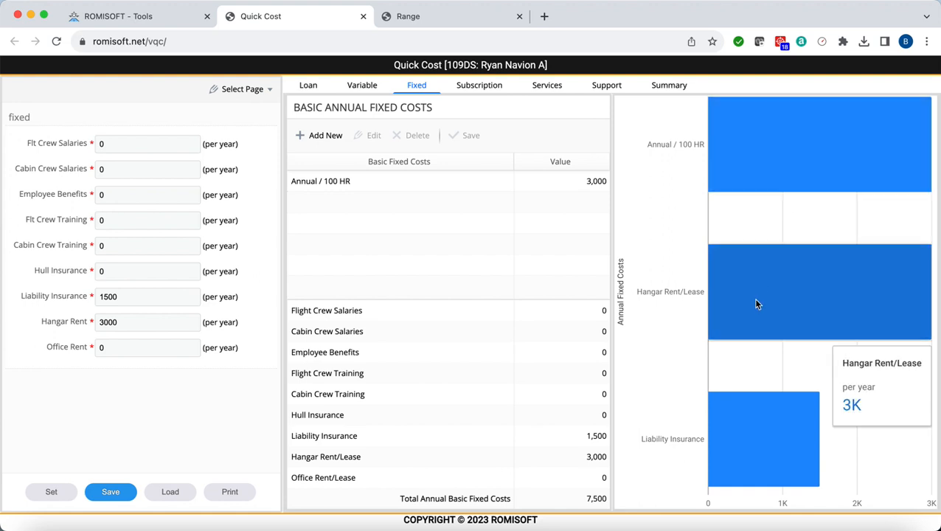
{"action": "mouse_move", "coordinate": [733, 480]}
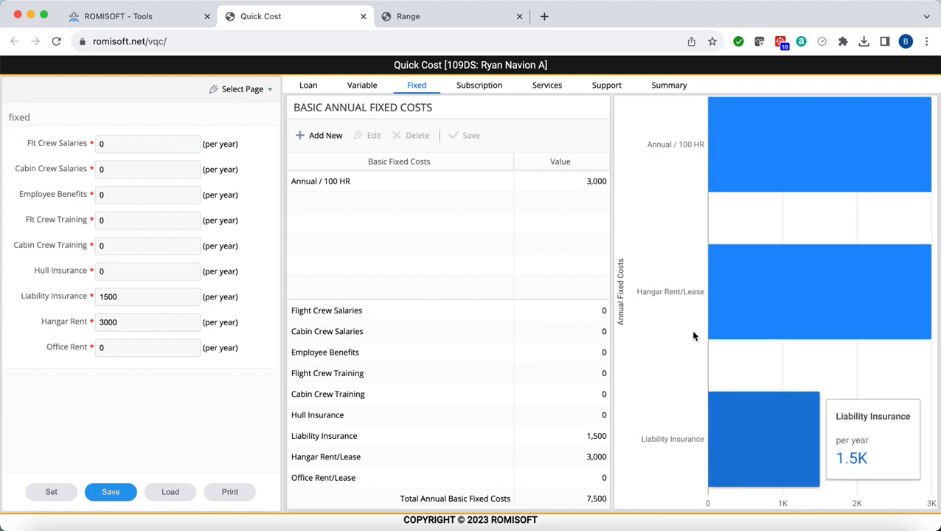
Review the annual subscription costs with their chart, and the annual services and support costs.
{"action": "left_click", "coordinate": [497, 95]}
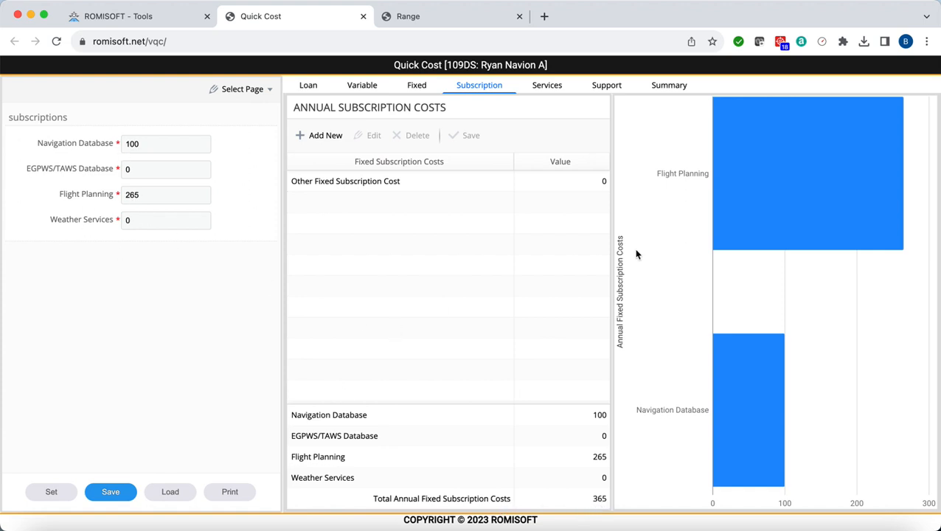
{"action": "mouse_move", "coordinate": [773, 219]}
{"action": "mouse_move", "coordinate": [745, 392]}
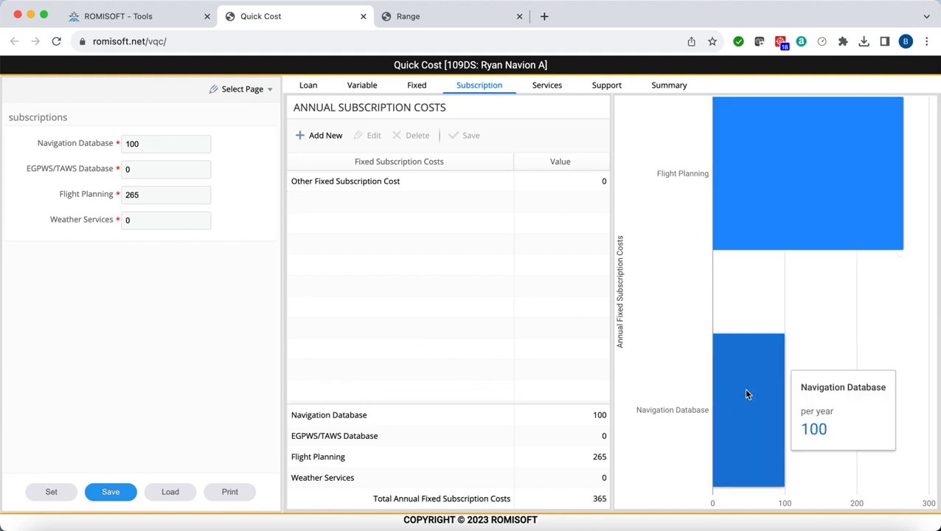
{"action": "left_click", "coordinate": [547, 85]}
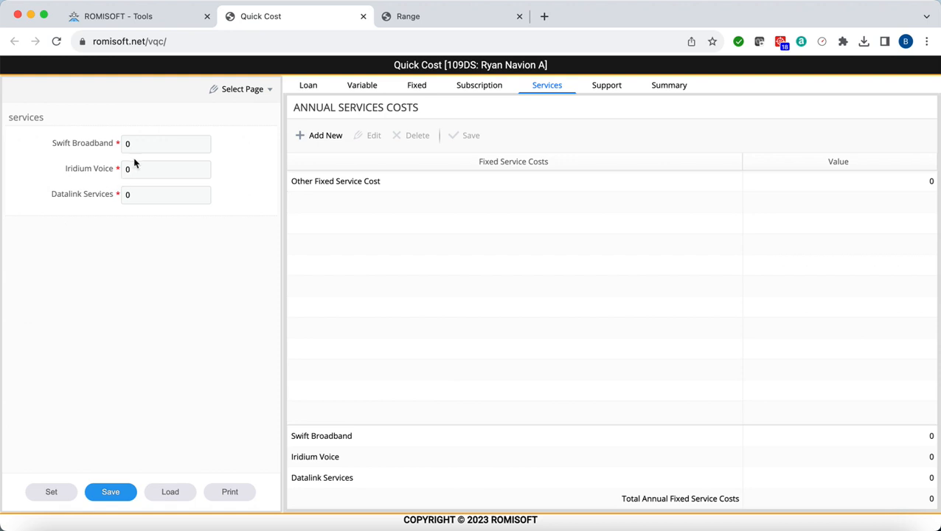
{"action": "left_click", "coordinate": [606, 86]}
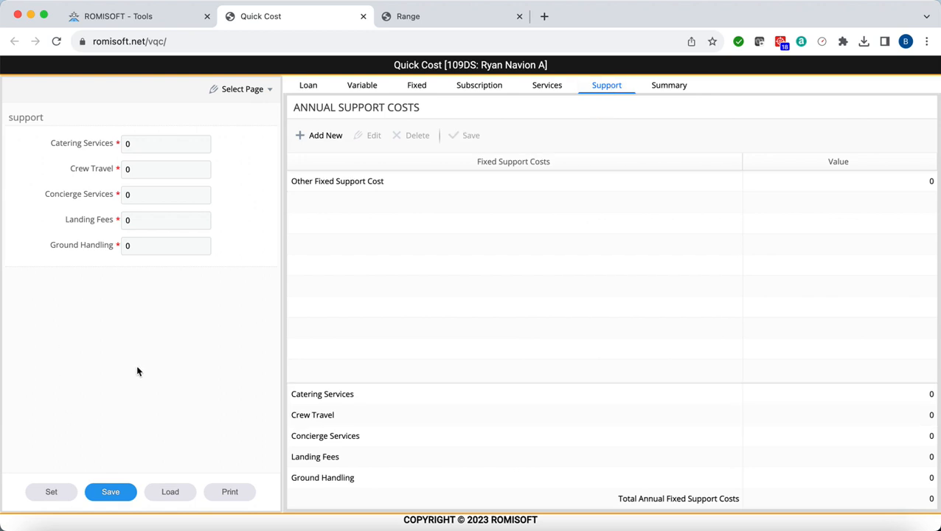
Review the annual expense summary and the aircraft choices in the configuration, keeping Ryan Navion A selected.
{"action": "left_click", "coordinate": [675, 88]}
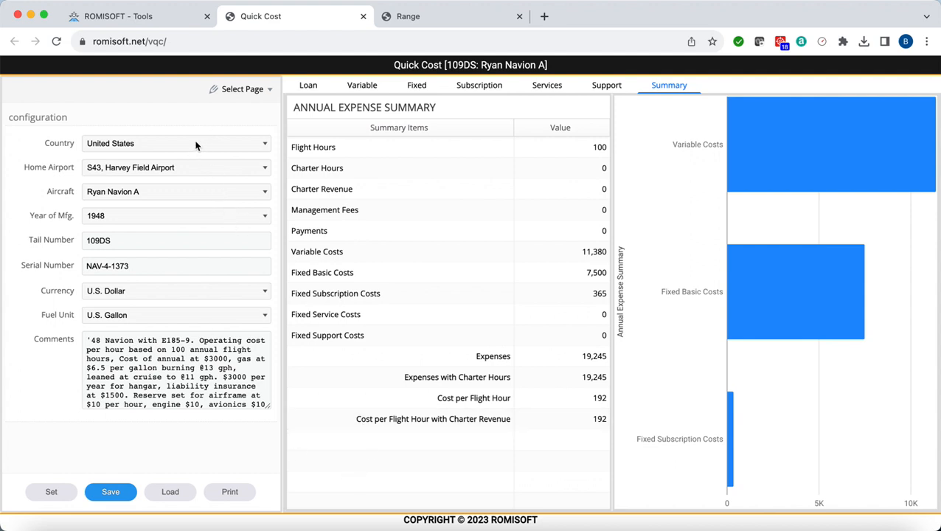
{"action": "left_click", "coordinate": [175, 195]}
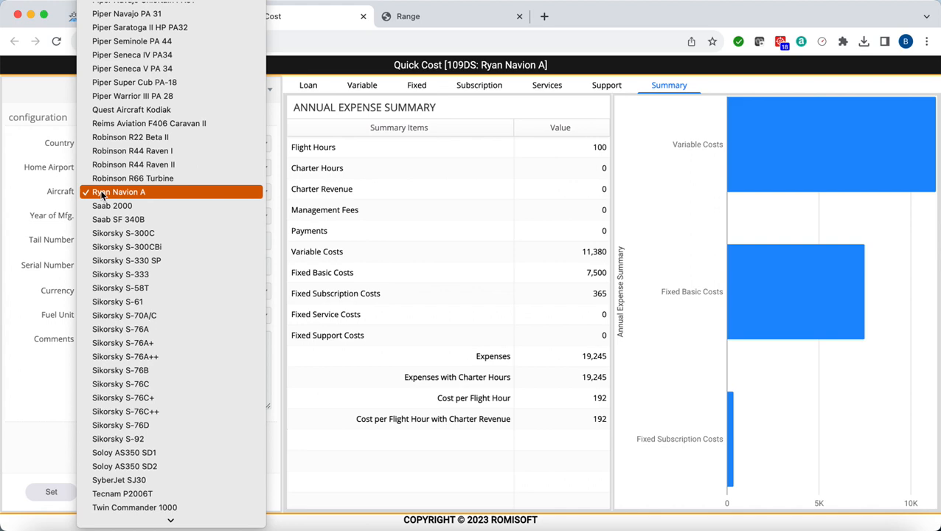
{"action": "left_click", "coordinate": [13, 196]}
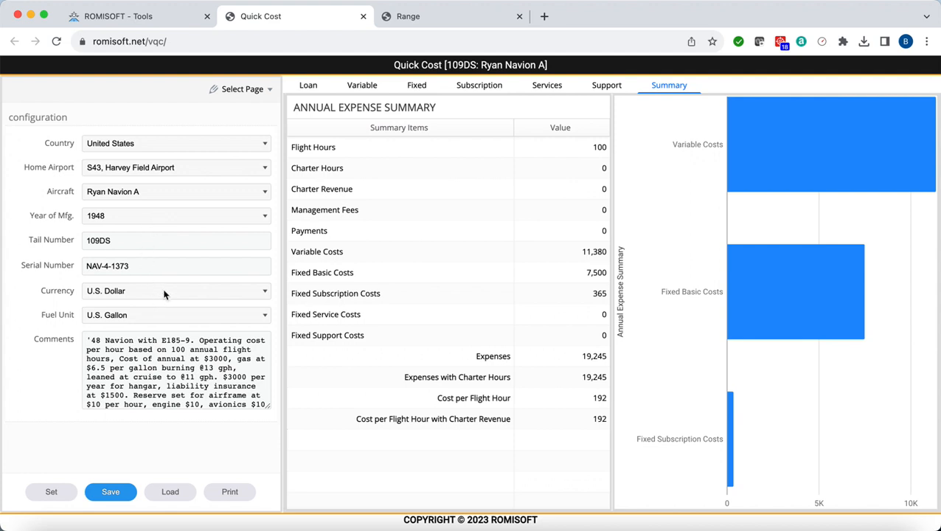
Review the loan details, the Navion's configuration with its comments, and the annual expense summary.
{"action": "left_click", "coordinate": [308, 85]}
{"action": "left_click", "coordinate": [357, 86]}
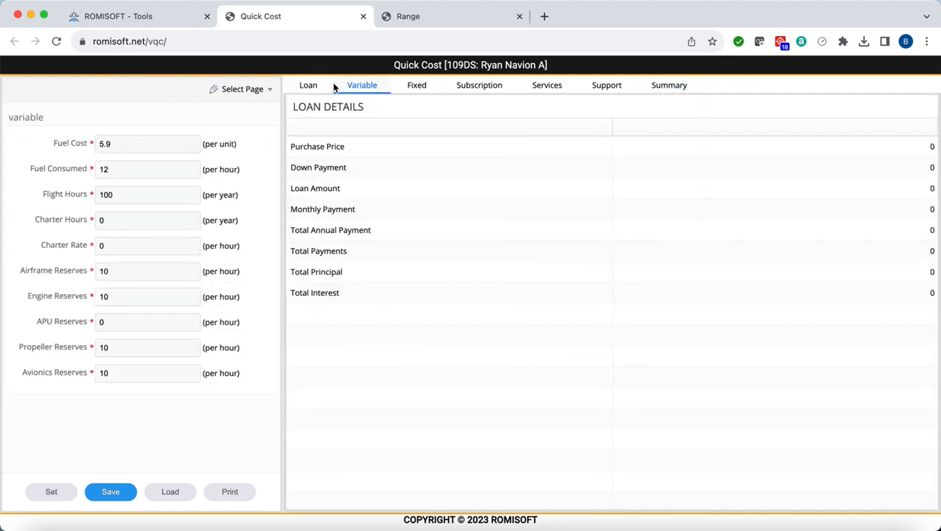
{"action": "left_click", "coordinate": [306, 86]}
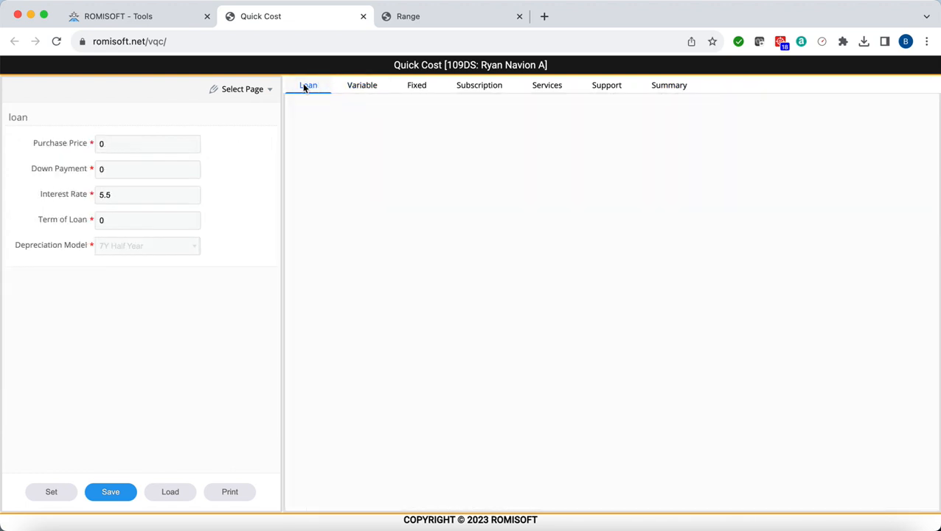
{"action": "left_click", "coordinate": [245, 90]}
{"action": "left_click", "coordinate": [225, 251]}
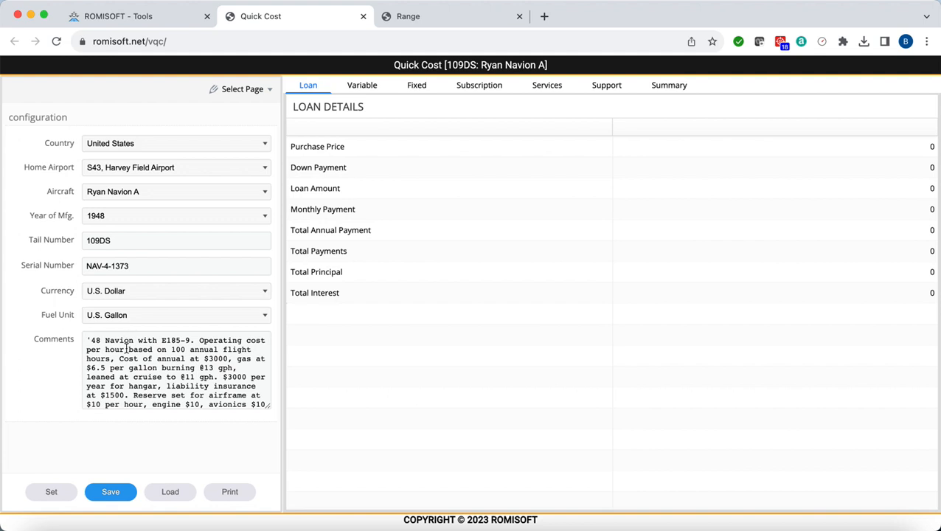
{"action": "left_click", "coordinate": [668, 86]}
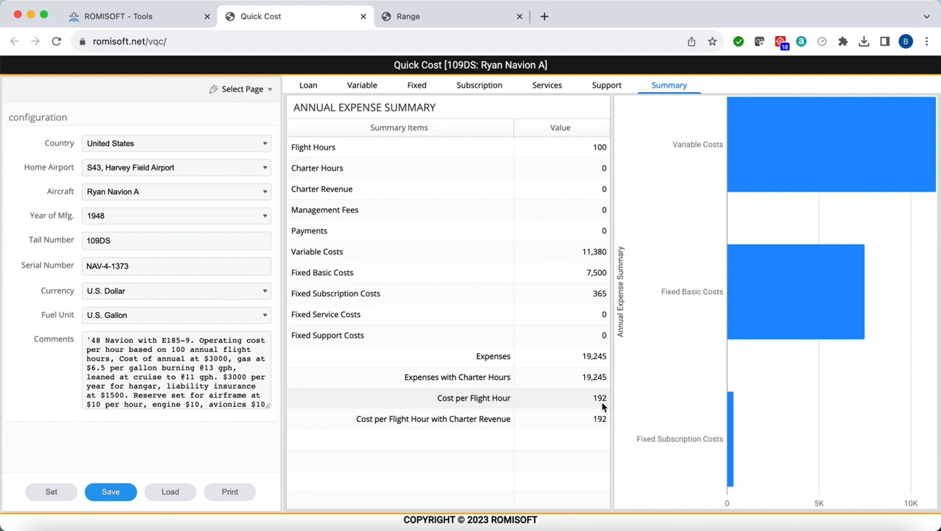
From the variable costs, look at the prompt for saving to a file and the chooser for loading one, cancelling both.
{"action": "left_click", "coordinate": [355, 87]}
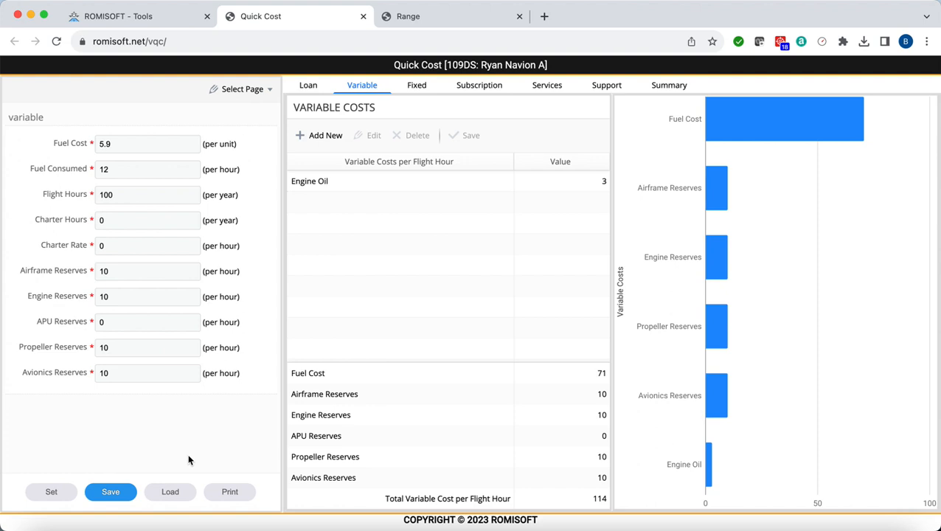
{"action": "left_click", "coordinate": [122, 492]}
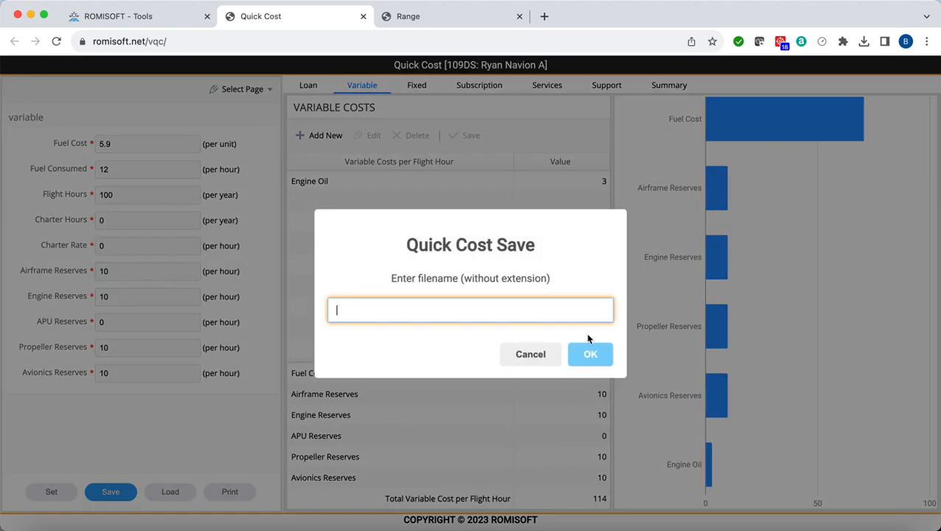
{"action": "left_click", "coordinate": [546, 356]}
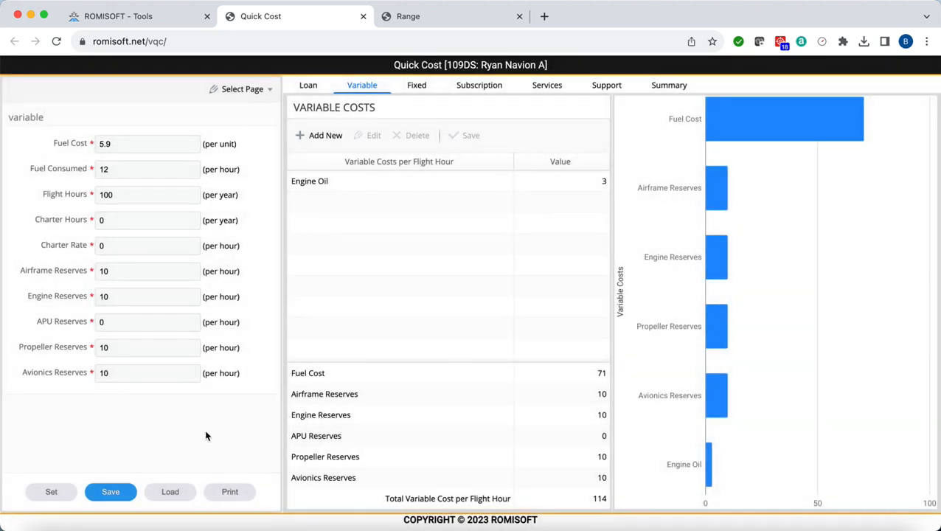
{"action": "left_click", "coordinate": [170, 492]}
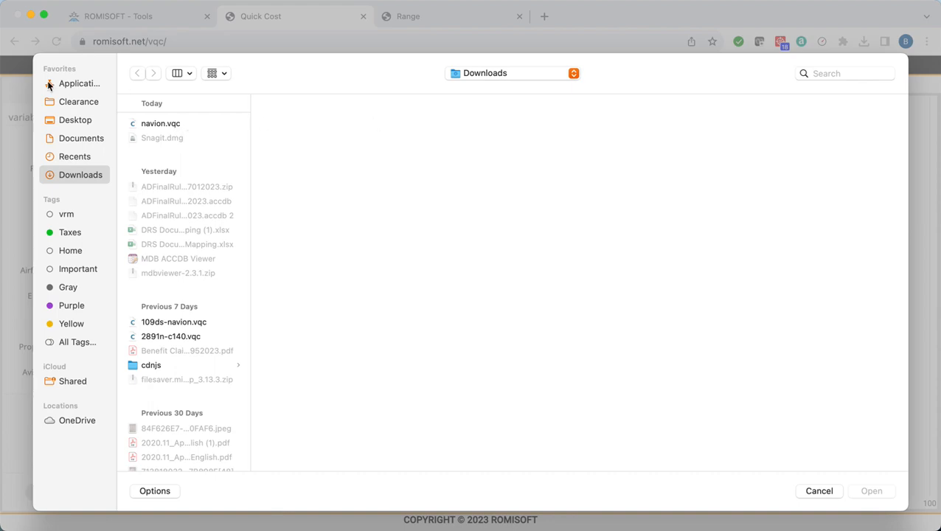
{"action": "left_click", "coordinate": [819, 491]}
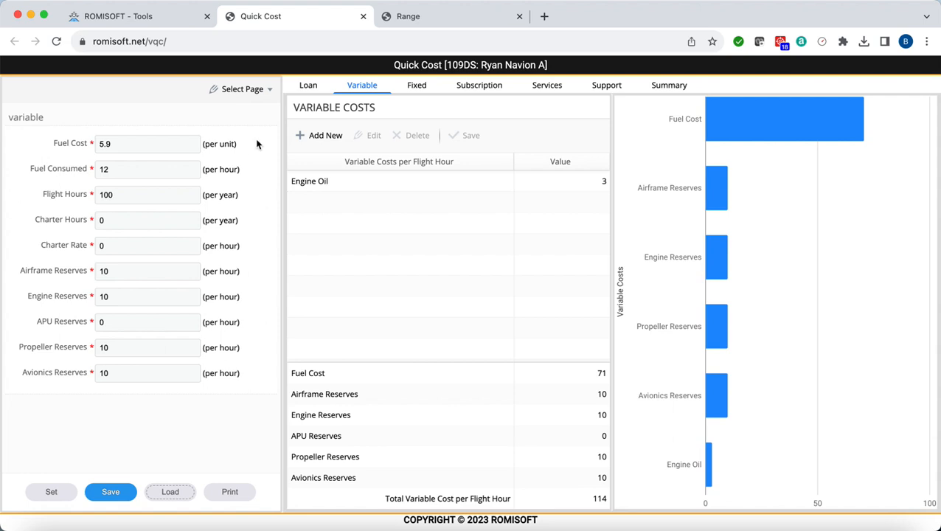
Load the 1947 Cessna 140 (S43:09/2023) example into the cost calculator.
{"action": "left_click", "coordinate": [265, 89]}
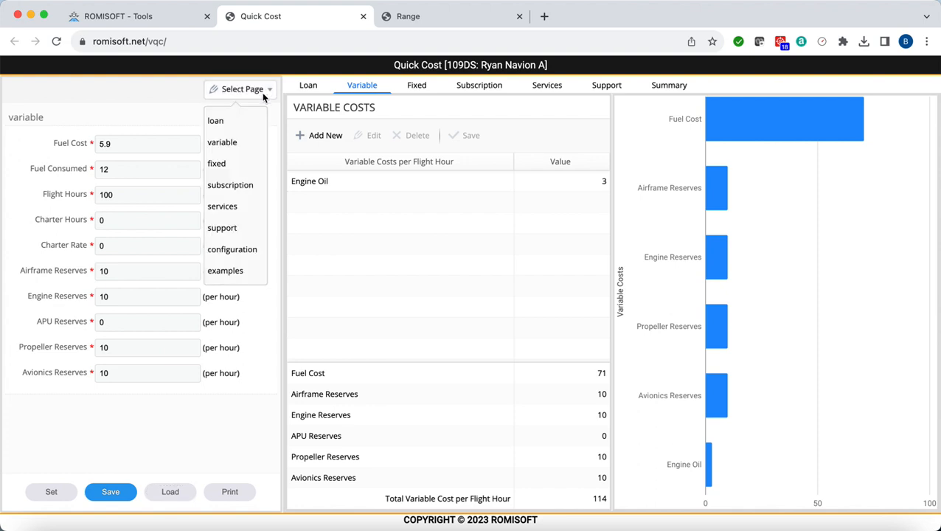
{"action": "left_click", "coordinate": [216, 276]}
{"action": "left_click", "coordinate": [215, 143]}
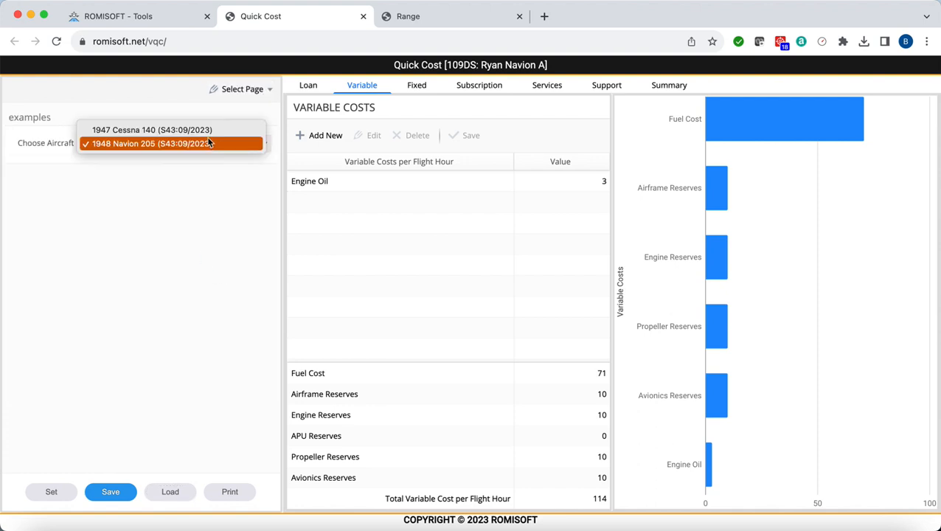
{"action": "left_click", "coordinate": [207, 131]}
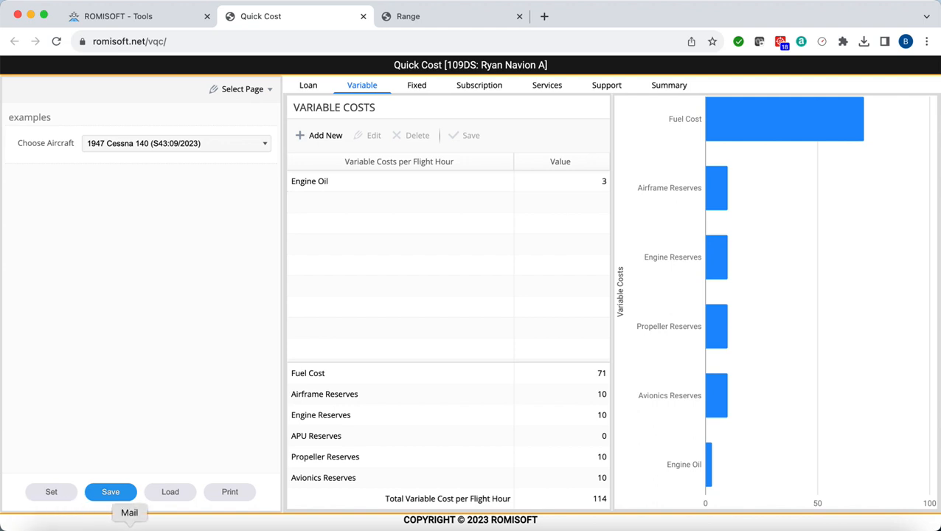
{"action": "left_click", "coordinate": [170, 491]}
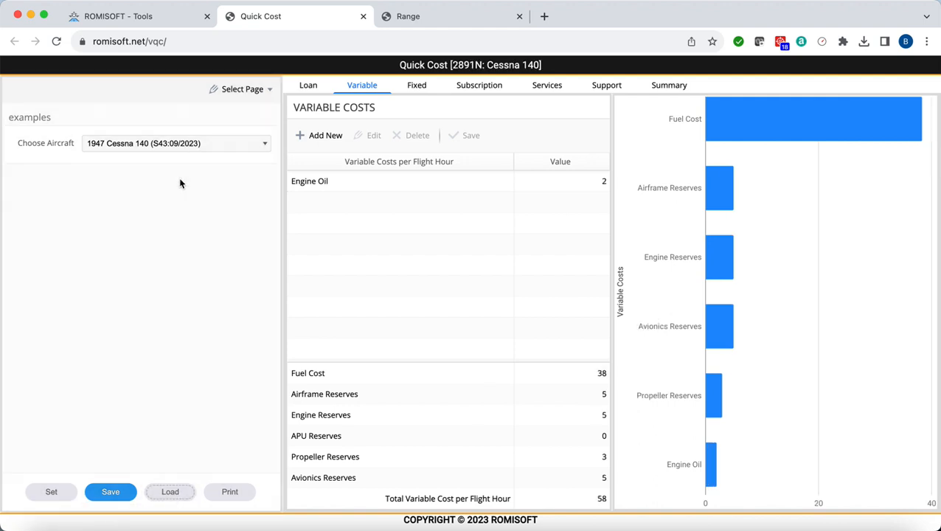
Set the Cessna 140's fuel consumed to 5.00 per hour in the variable costs and apply the change.
{"action": "left_click", "coordinate": [309, 86]}
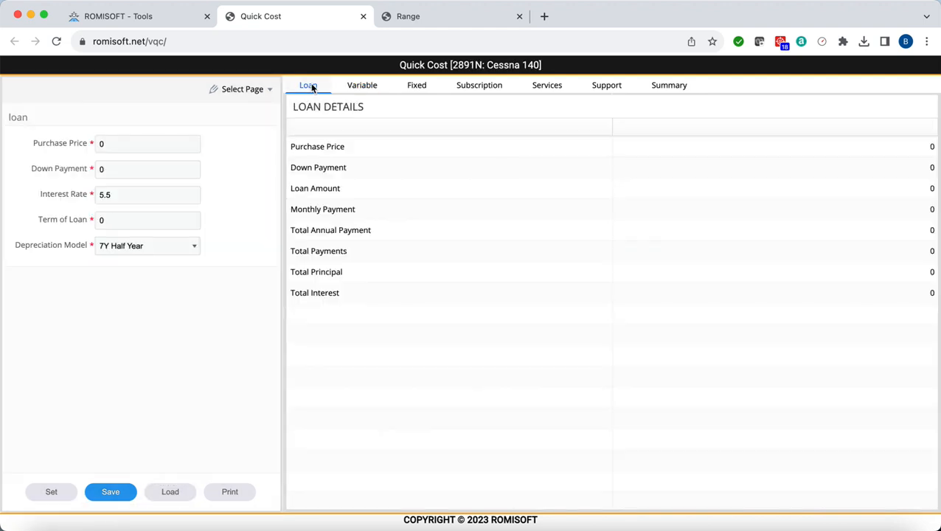
{"action": "left_click", "coordinate": [365, 85]}
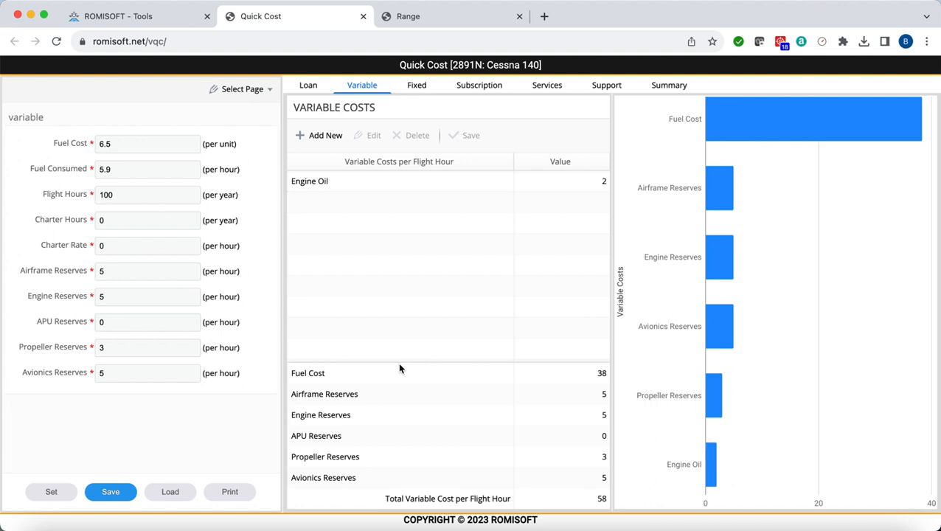
{"action": "left_click", "coordinate": [109, 169]}
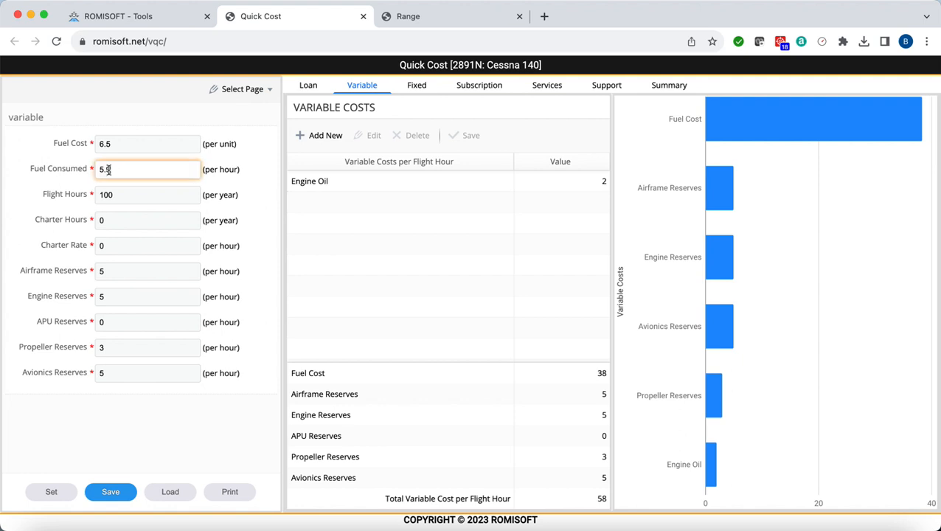
{"action": "type", "text": "0"}
{"action": "key", "text": "BackSpace"}
{"action": "key", "text": "BackSpace"}
{"action": "type", "text": "00"}
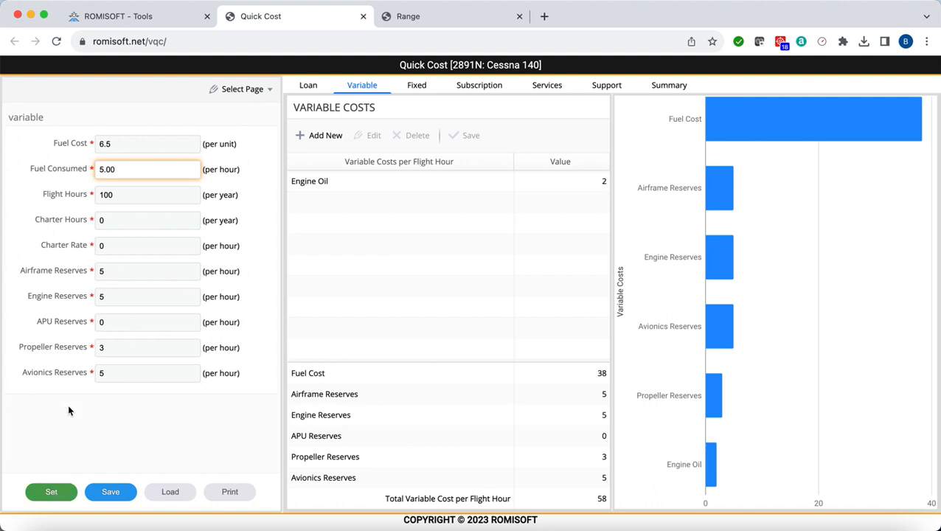
{"action": "left_click", "coordinate": [53, 491]}
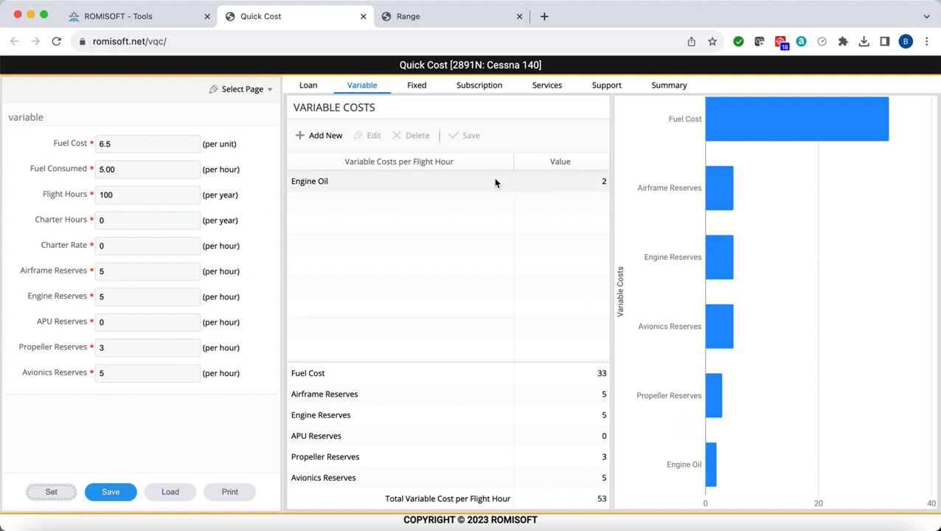
Set the Cessna 140's annual hull insurance to 0 in the fixed costs and apply the change.
{"action": "left_click", "coordinate": [417, 85]}
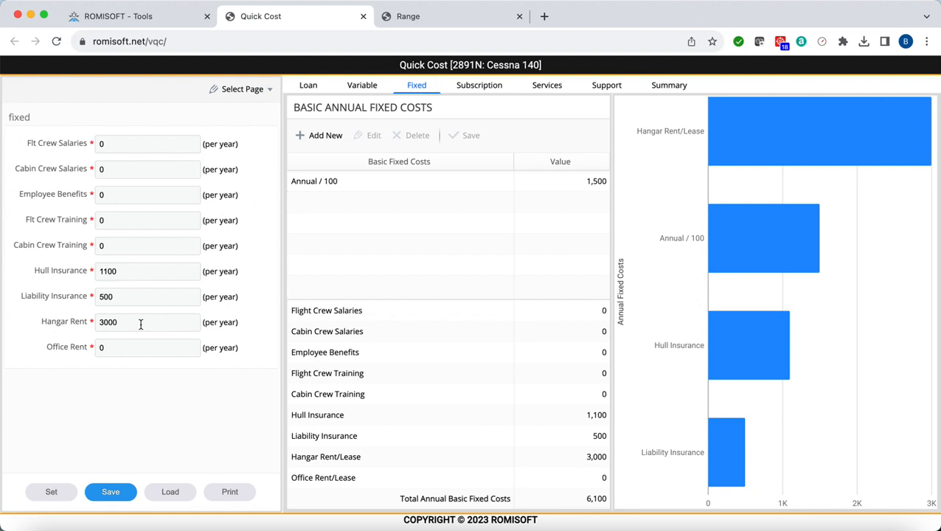
{"action": "double_click", "coordinate": [140, 271]}
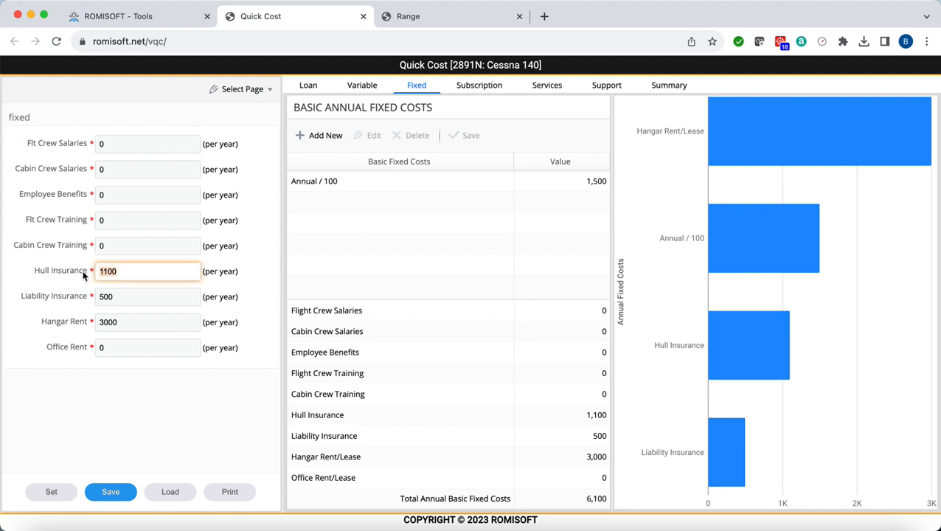
{"action": "type", "text": "0"}
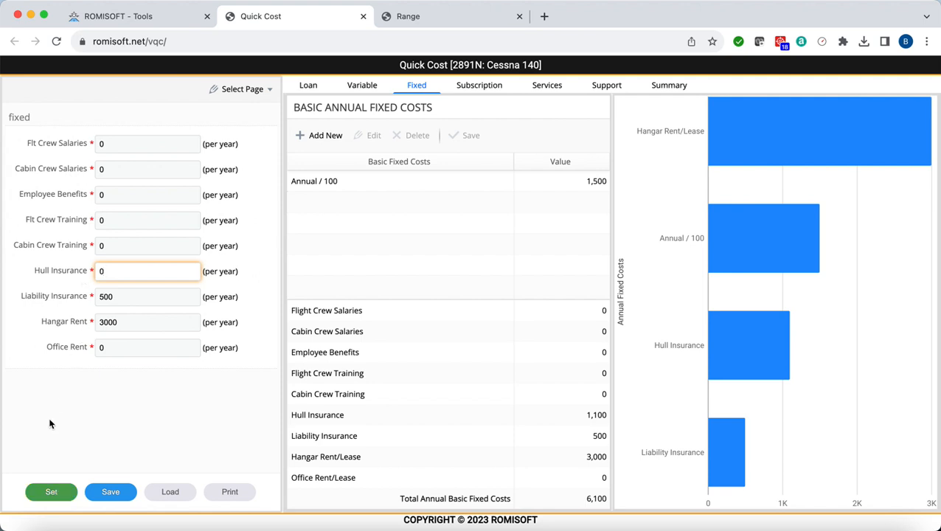
{"action": "left_click", "coordinate": [52, 491]}
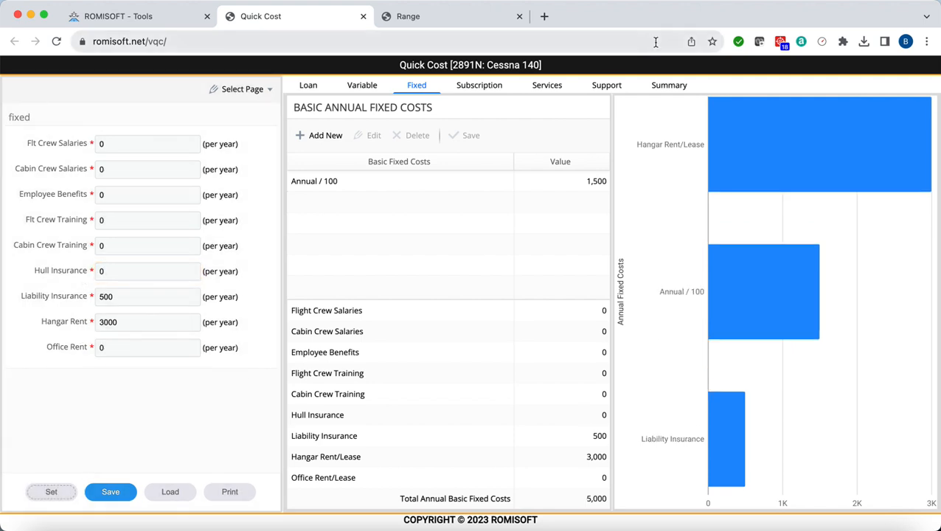
Review the Cessna 140's annual expense summary and its support, services, subscription, fixed, variable and loan pages.
{"action": "left_click", "coordinate": [669, 85]}
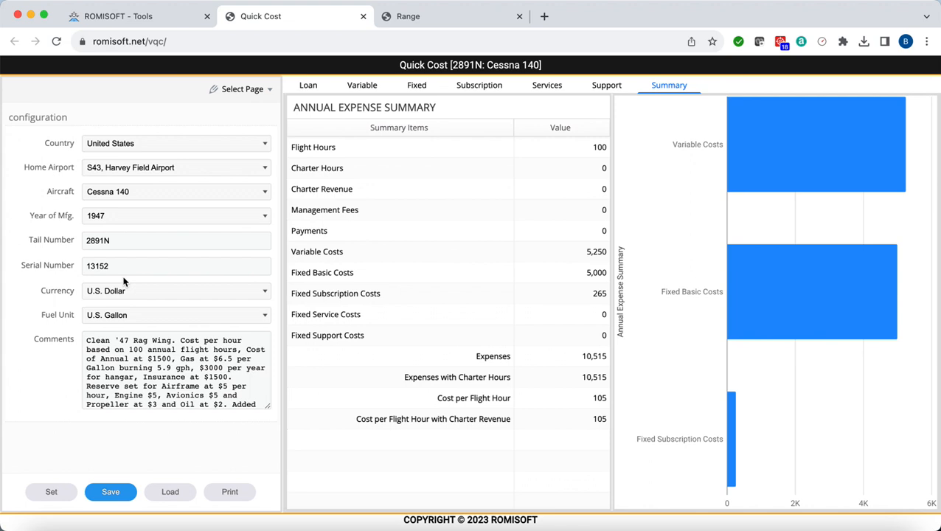
{"action": "left_click", "coordinate": [607, 86]}
{"action": "left_click", "coordinate": [546, 87]}
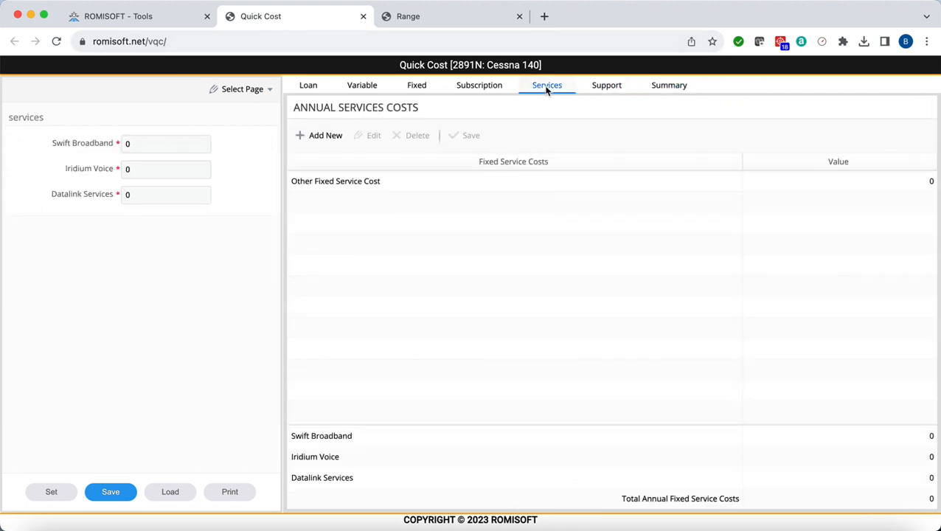
{"action": "left_click", "coordinate": [476, 86]}
{"action": "left_click", "coordinate": [416, 86]}
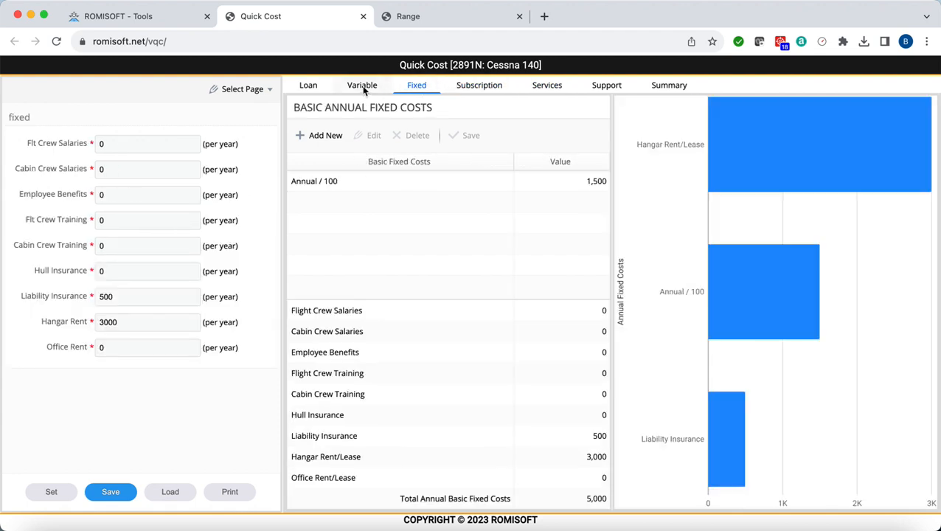
{"action": "left_click", "coordinate": [362, 86]}
{"action": "left_click", "coordinate": [307, 87]}
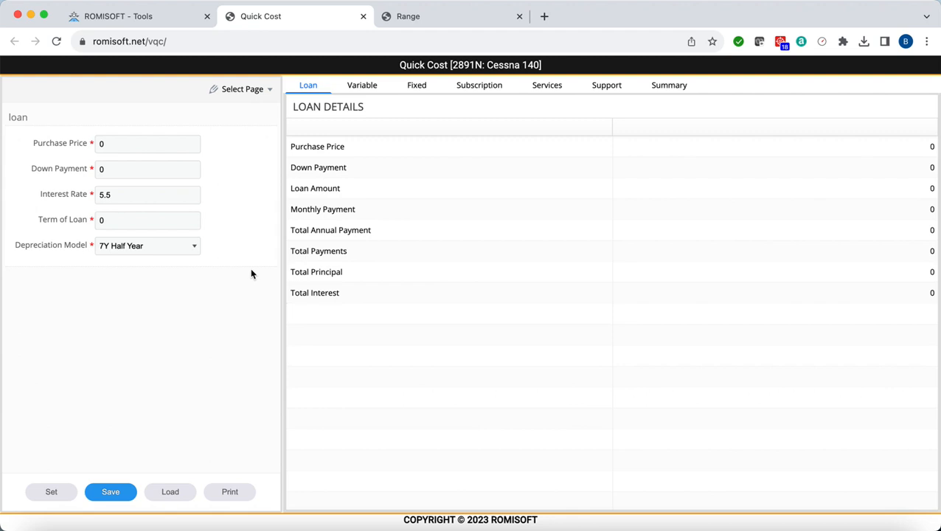
{"action": "left_click", "coordinate": [666, 85]}
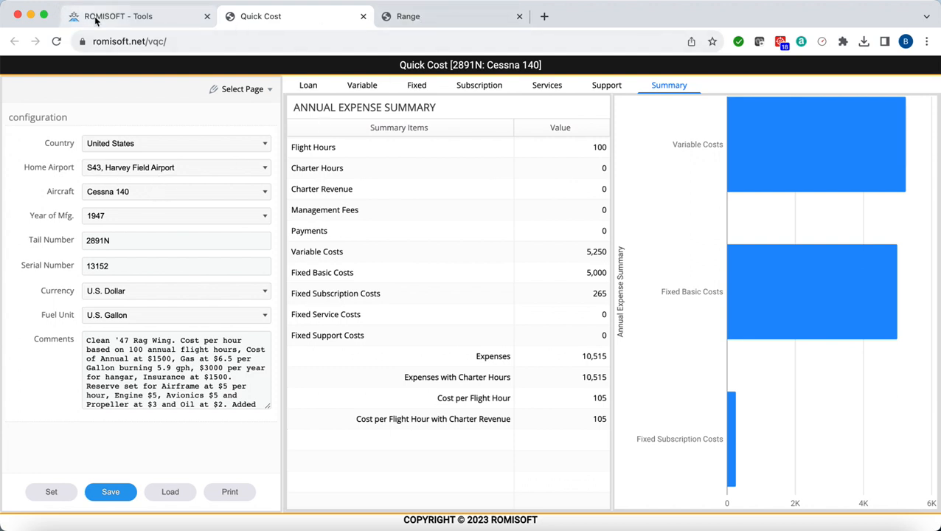
Switch to the Range tool, examine the Cessna 140 and Ryan Navion A range circles, and add the Cessna 172P for comparison.
{"action": "left_click", "coordinate": [441, 23]}
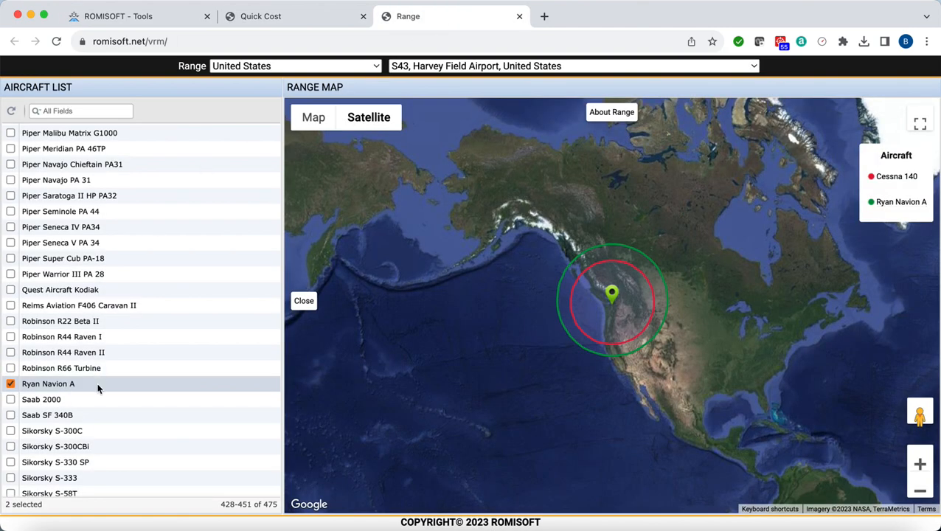
{"action": "scroll", "coordinate": [98, 389], "scroll_direction": "up", "scroll_amount": 20}
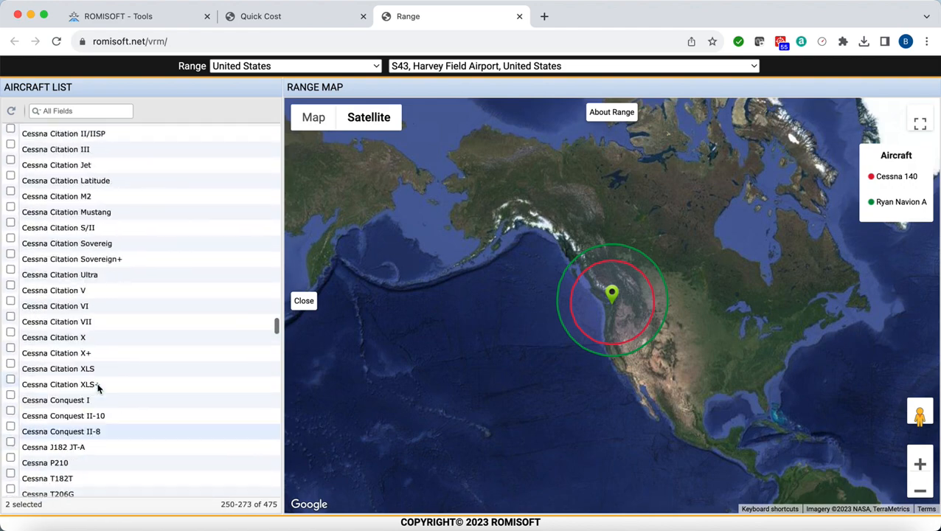
{"action": "scroll", "coordinate": [99, 389], "scroll_direction": "up", "scroll_amount": 20}
{"action": "scroll", "coordinate": [98, 388], "scroll_direction": "down", "scroll_amount": 10}
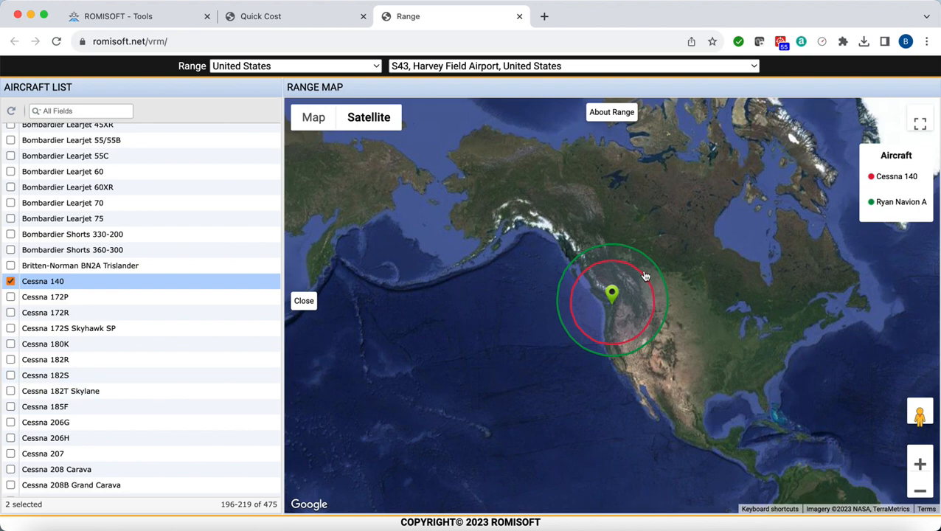
{"action": "left_click", "coordinate": [920, 463]}
{"action": "left_click", "coordinate": [919, 463]}
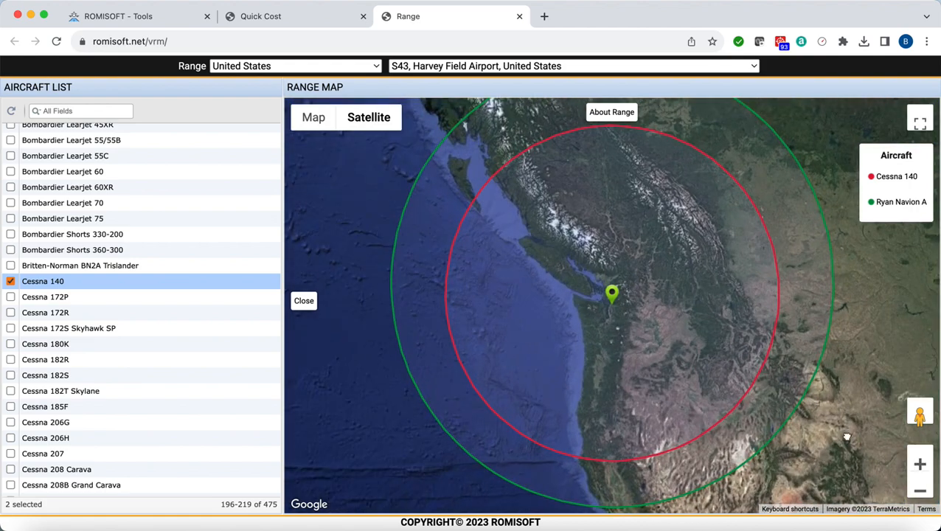
{"action": "mouse_move", "coordinate": [848, 434]}
{"action": "left_mouse_down"}
{"action": "mouse_move", "coordinate": [777, 415]}
{"action": "mouse_move", "coordinate": [783, 428]}
{"action": "left_mouse_up"}
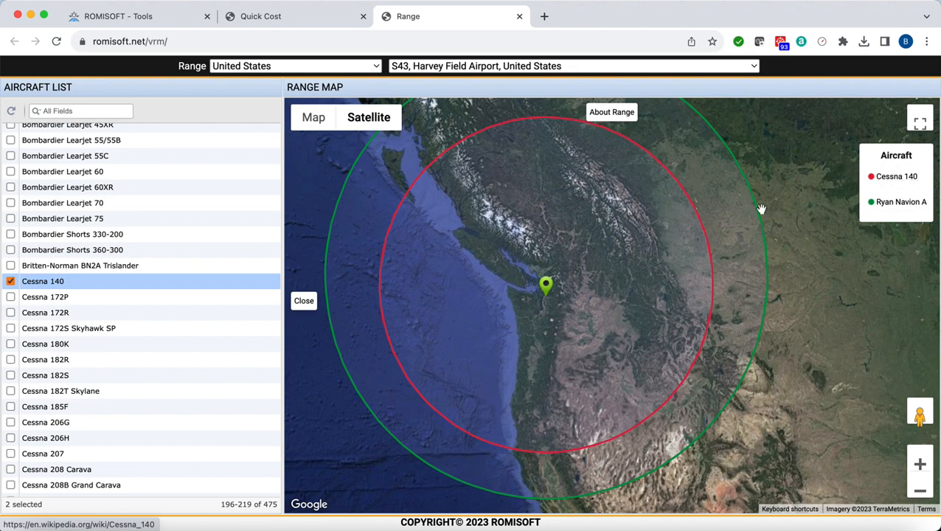
{"action": "left_click", "coordinate": [10, 297]}
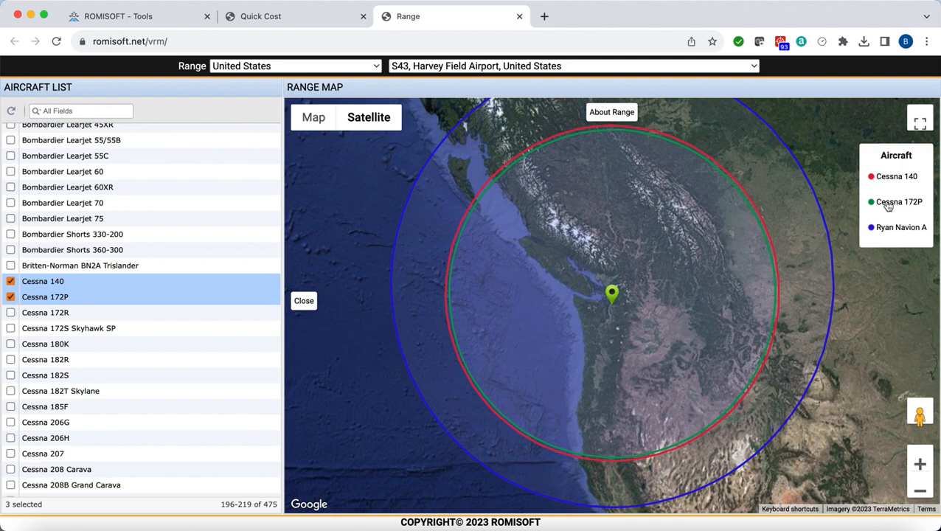
View the Wikipedia articles linked from the Cessna 140 and Ryan Navion A legend entries, returning to the range map.
{"action": "left_click", "coordinate": [896, 178]}
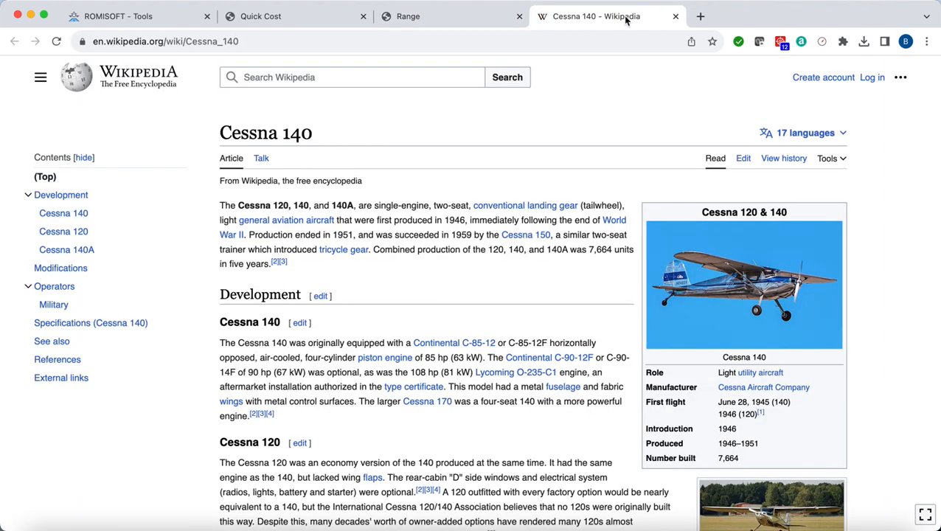
{"action": "left_click", "coordinate": [438, 21]}
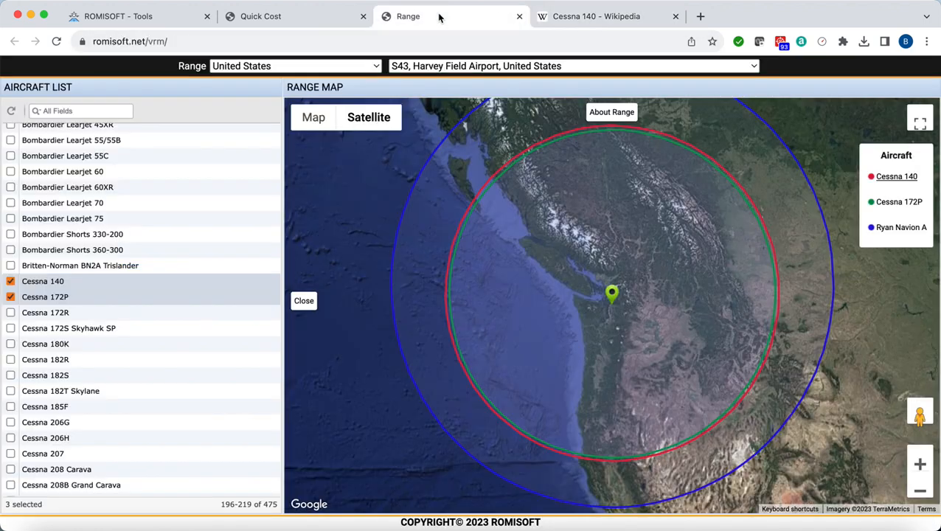
{"action": "left_click", "coordinate": [885, 230]}
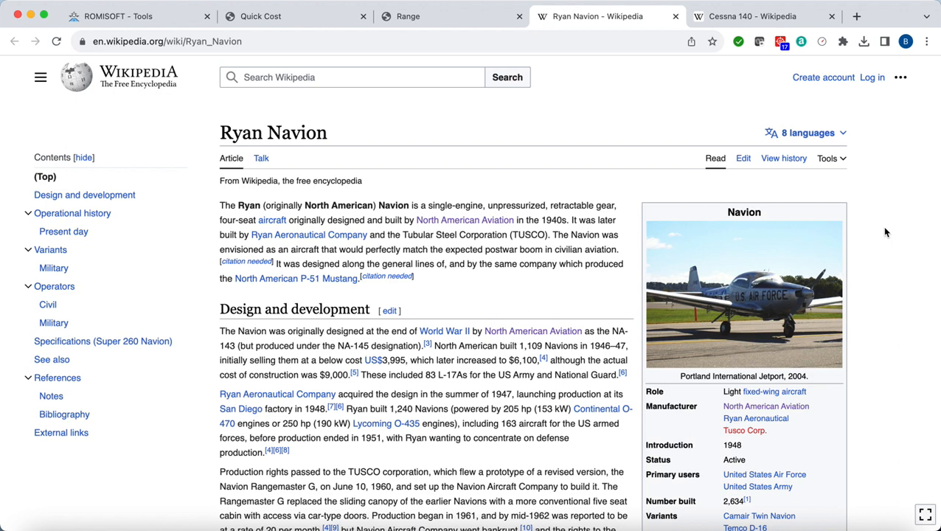
{"action": "left_click", "coordinate": [479, 21]}
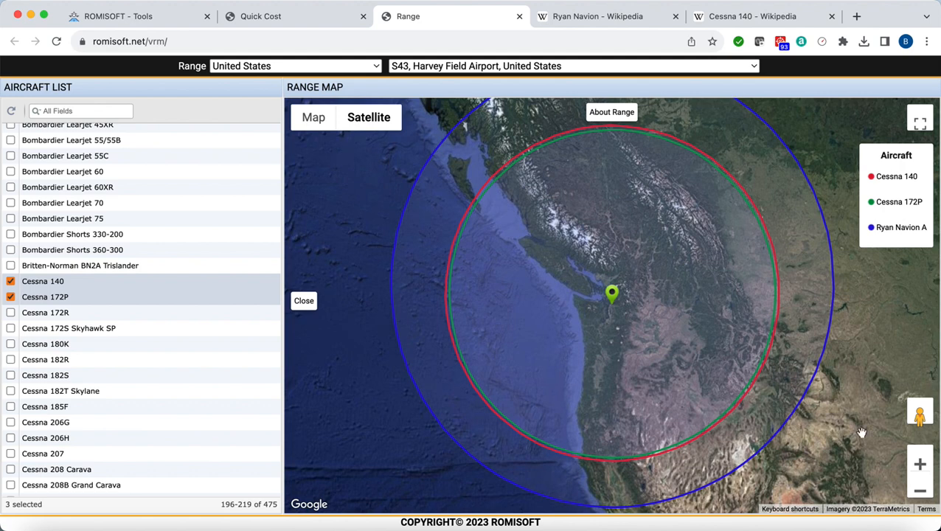
{"action": "left_click", "coordinate": [925, 491]}
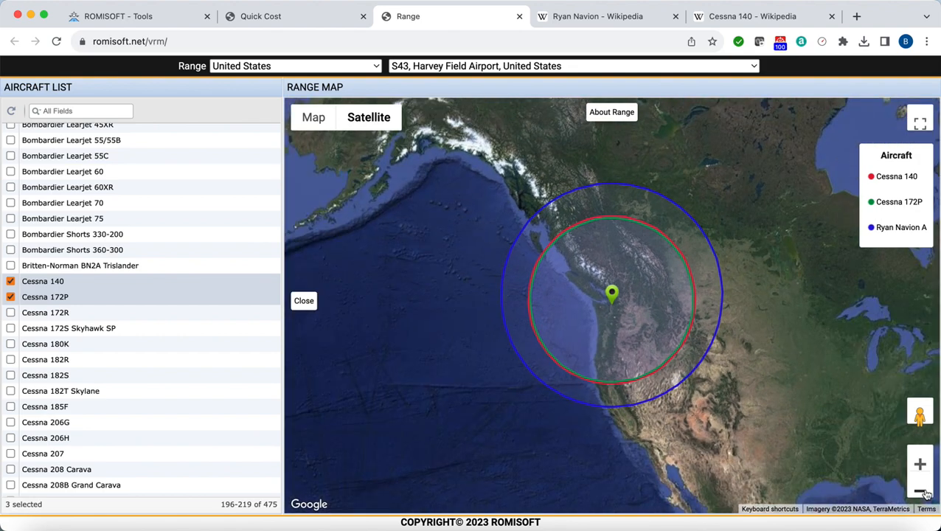